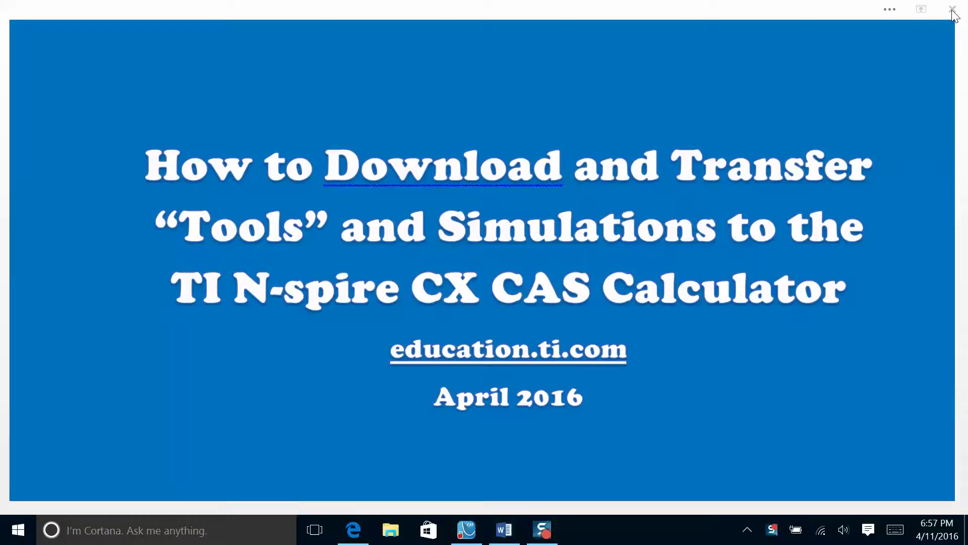
Close the Photos title slideshow to reveal the desktop.
left_click(953, 9)
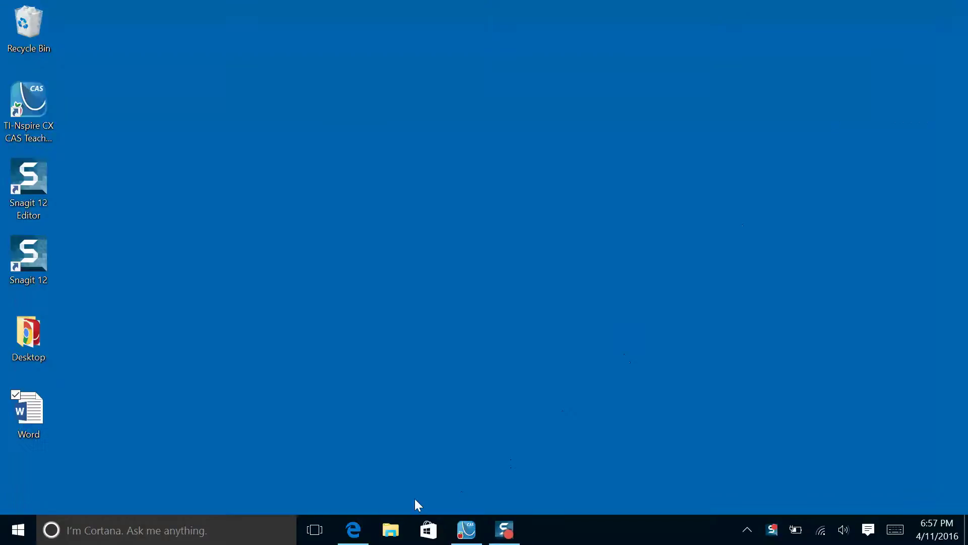
Return to the TI Education site in Edge and open the Science Nspired activities.
left_click(353, 529)
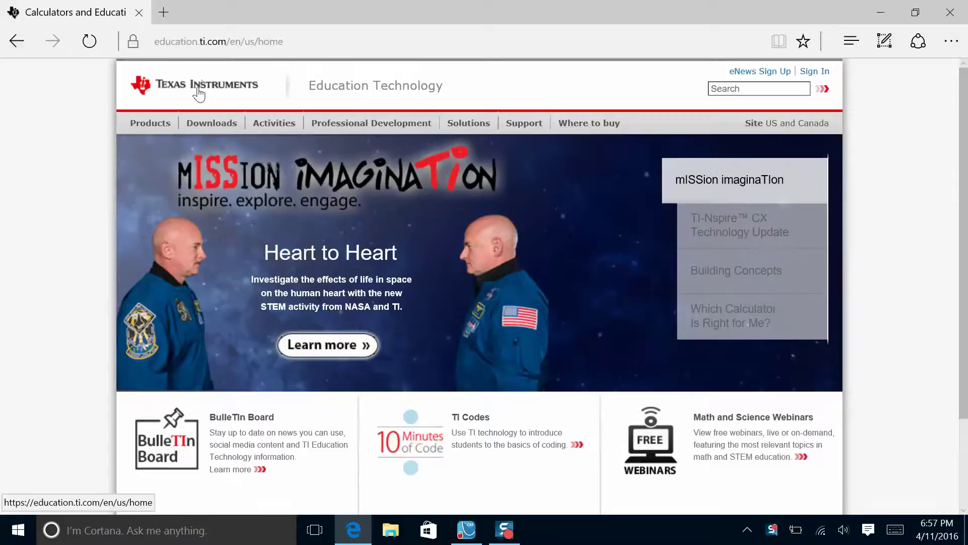
mouse_move(251, 126)
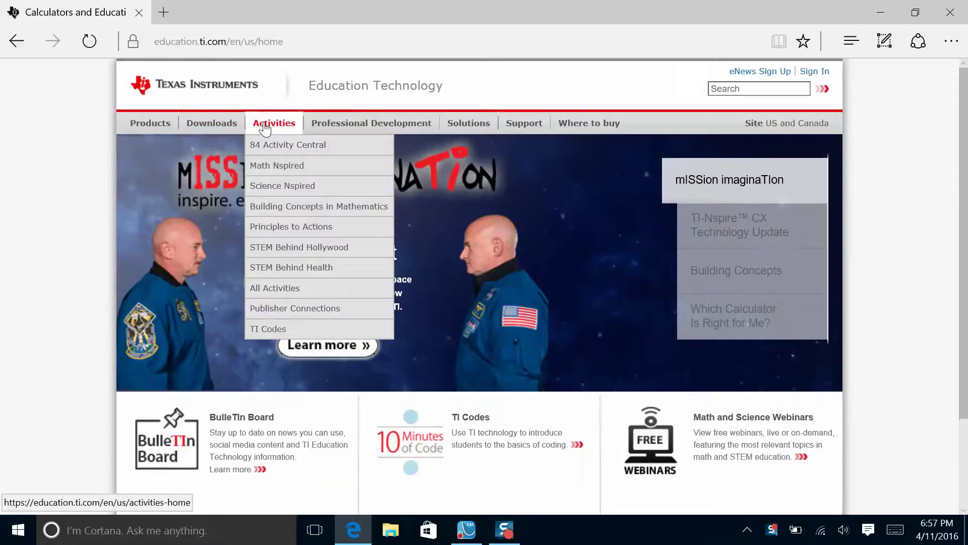
left_click(276, 190)
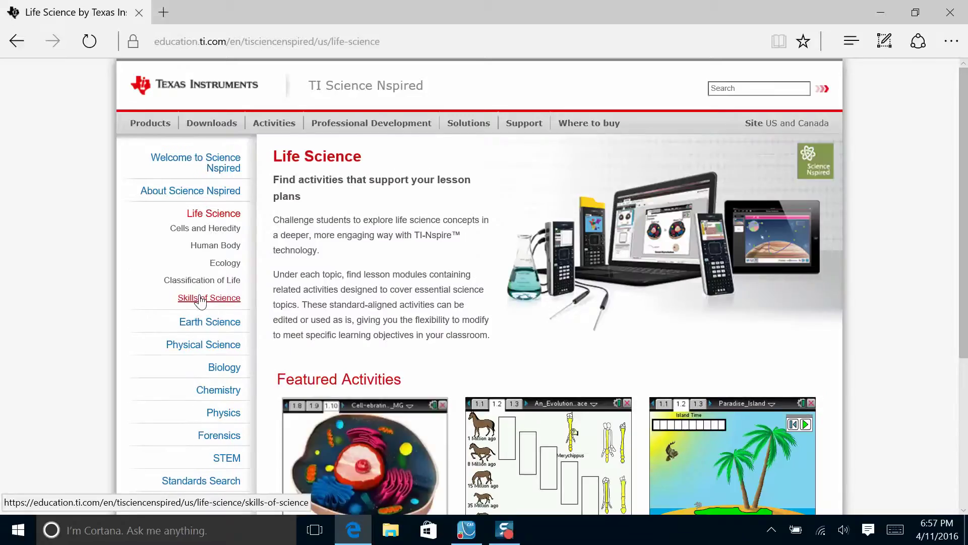
Open Skills of Science and download the Tool - Stopwatch activity as 18071.zip.
left_click(201, 298)
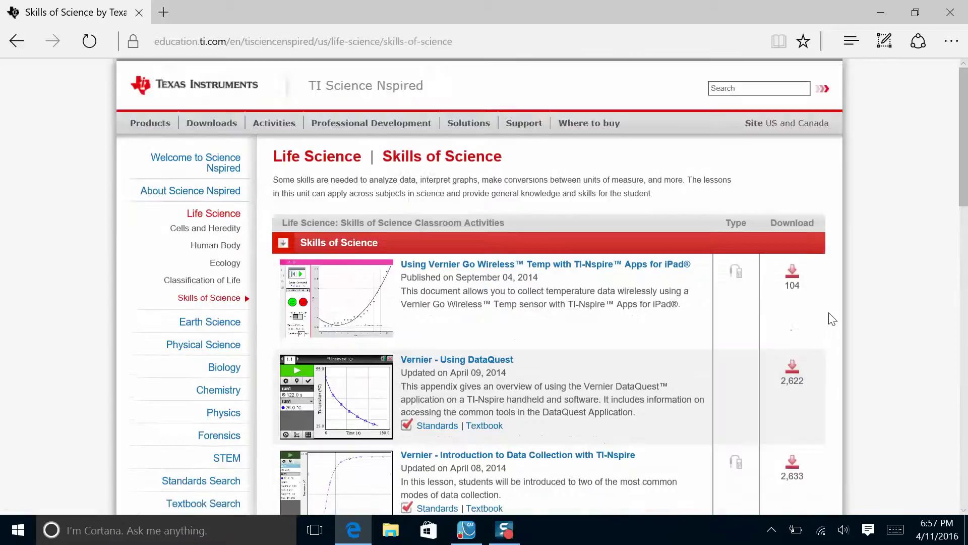
scroll(832, 319, "down", 1)
scroll(833, 319, "down", 1)
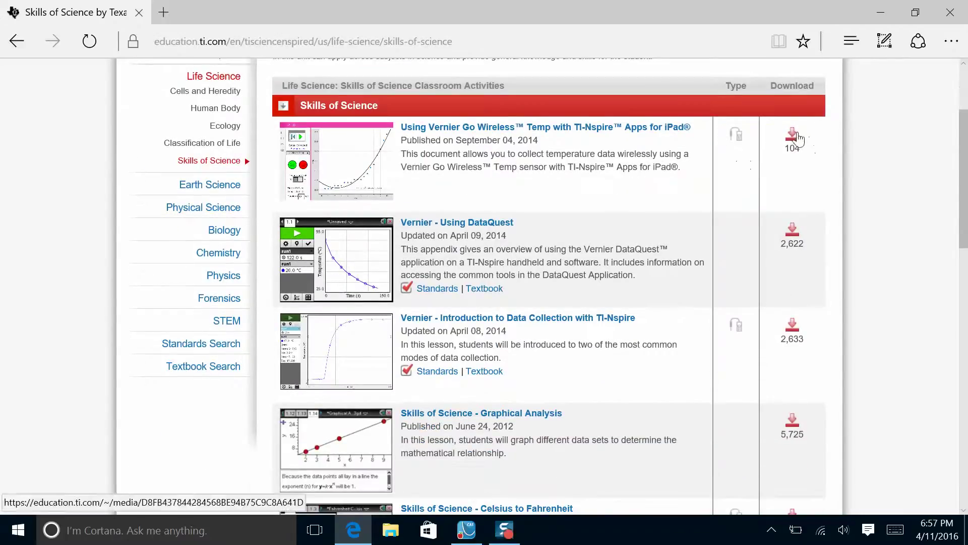
scroll(816, 156, "down", 2)
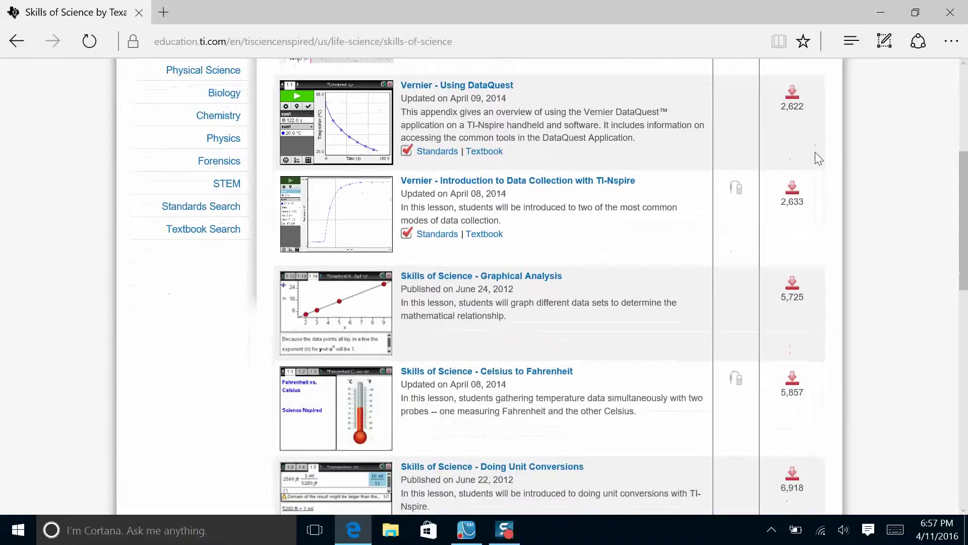
scroll(818, 158, "down", 3)
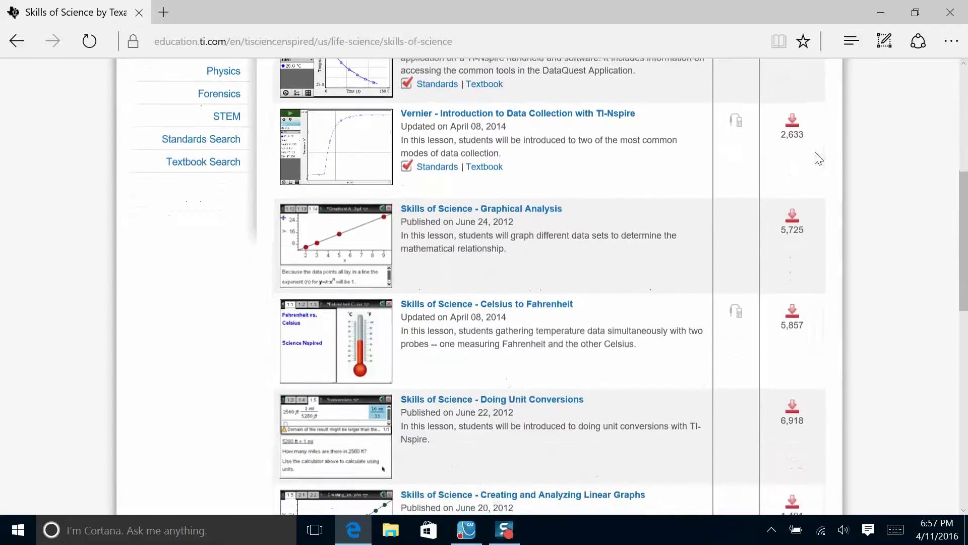
scroll(817, 159, "down", 5)
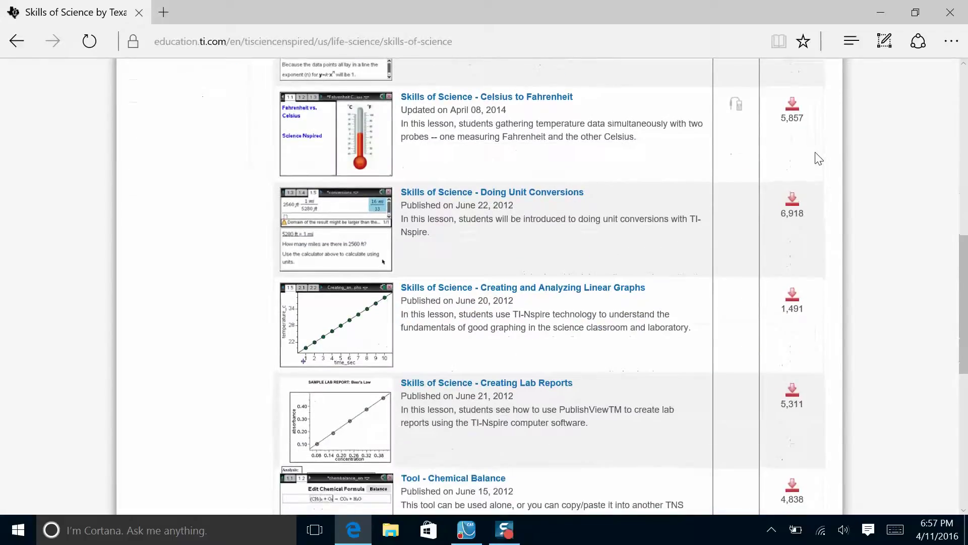
scroll(817, 155, "down", 2)
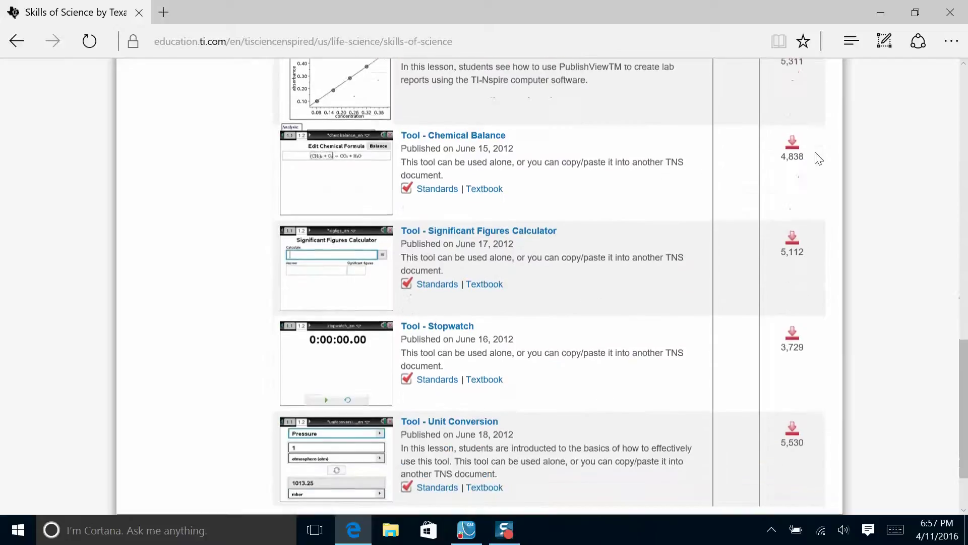
scroll(800, 156, "down", 2)
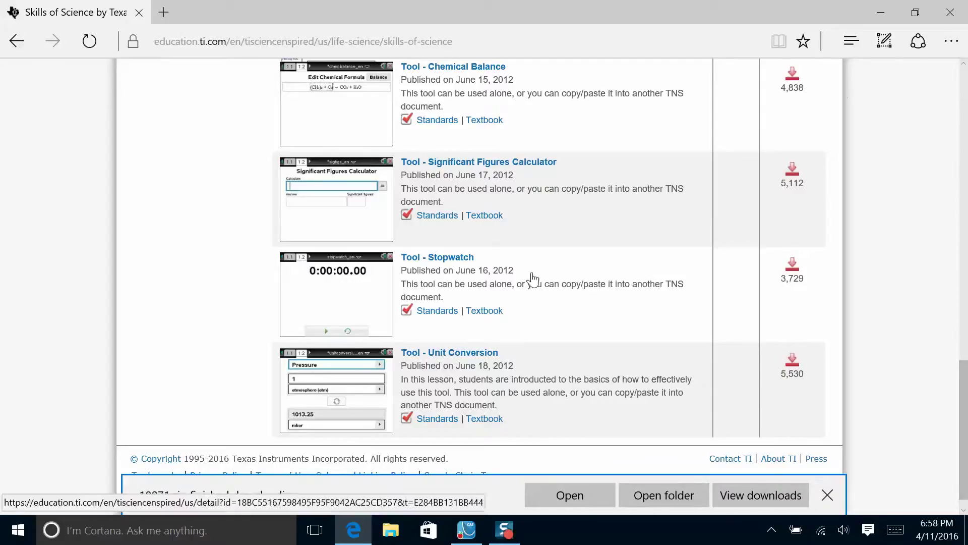
Under Cells and Heredity > Mendelian Genetics, download Punnett Squares as 18170.zip.
scroll(190, 294, "up", 5)
scroll(195, 293, "up", 12)
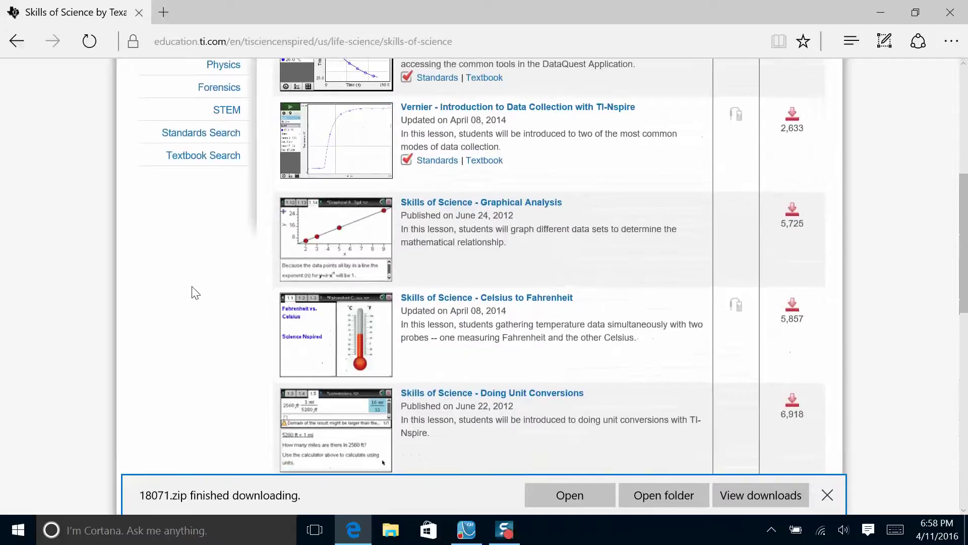
scroll(190, 291, "up", 1)
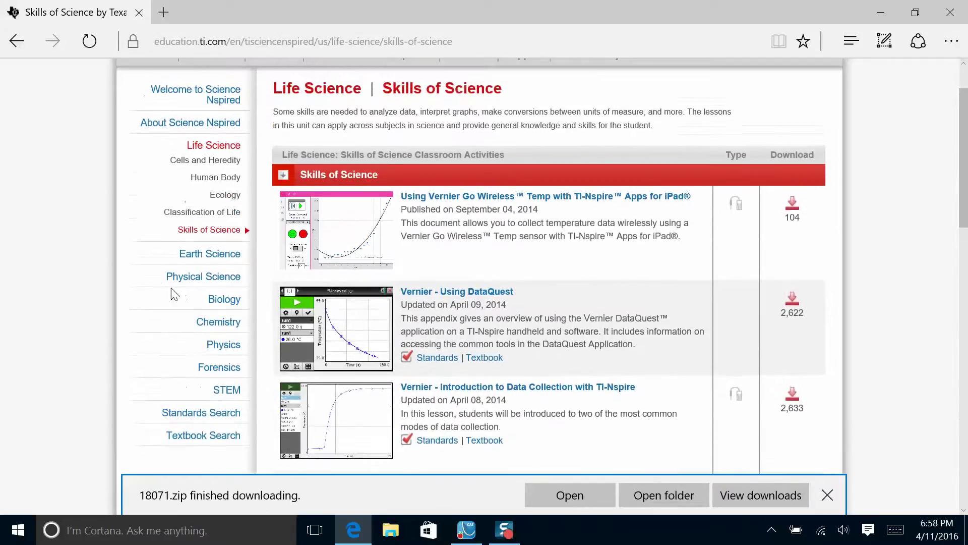
left_click(207, 161)
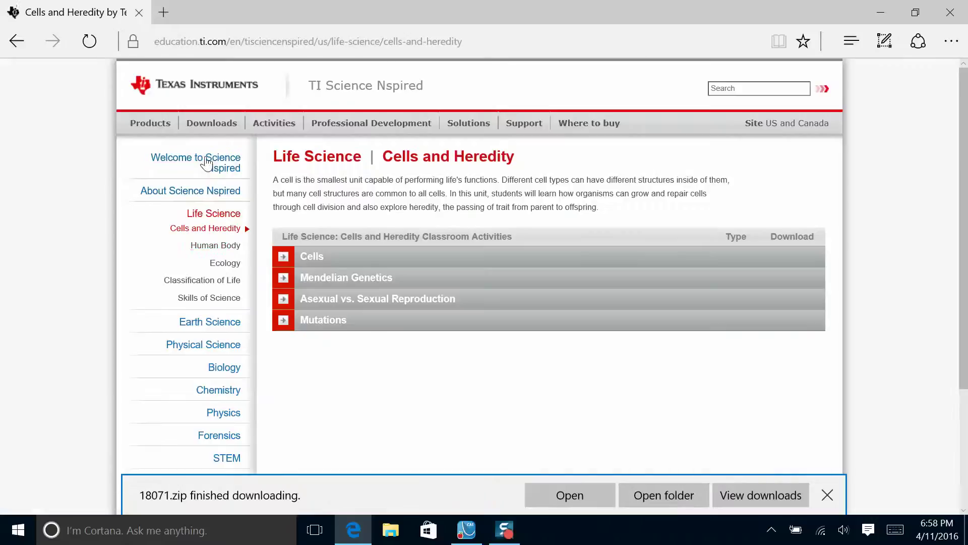
left_click(319, 281)
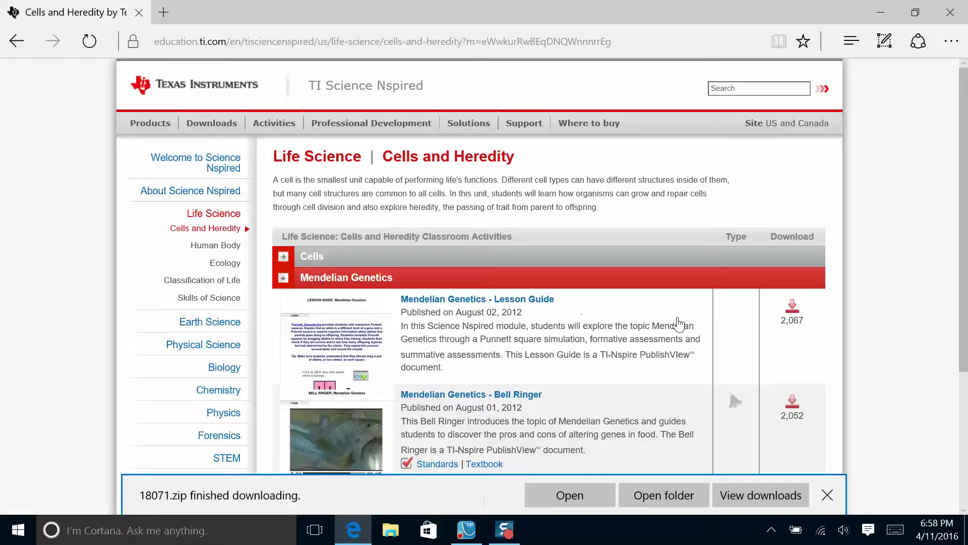
scroll(680, 324, "down", 3)
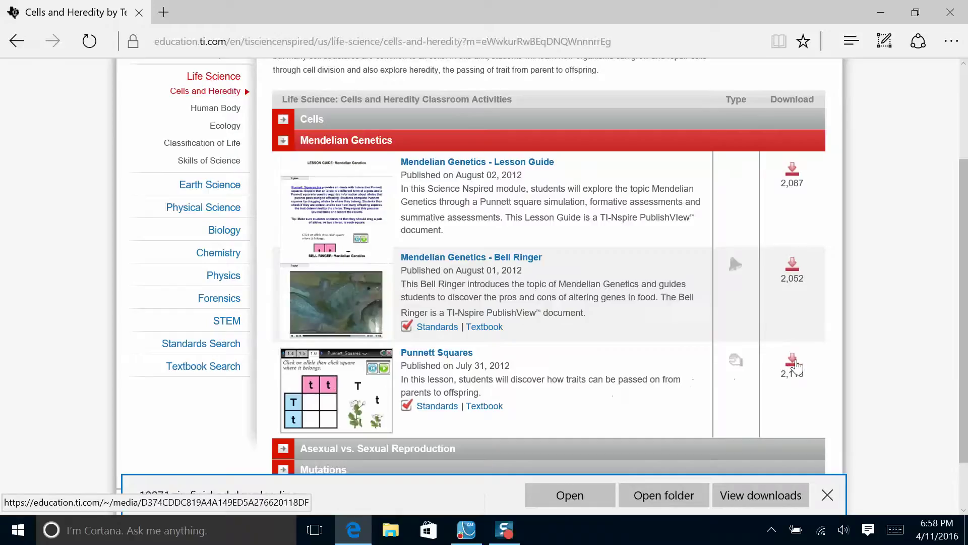
left_click(794, 363)
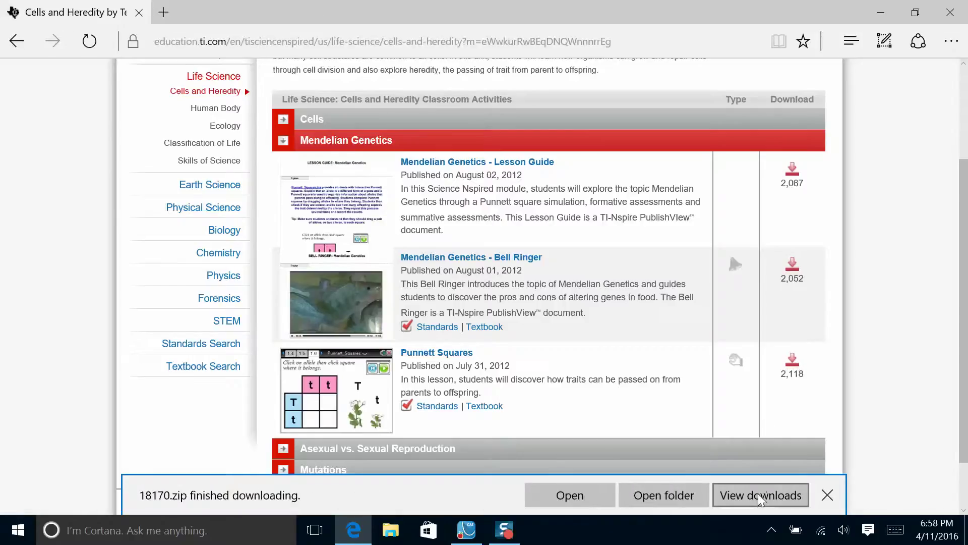
Minimize Edge and open the Downloads folder in File Explorer.
left_click(880, 16)
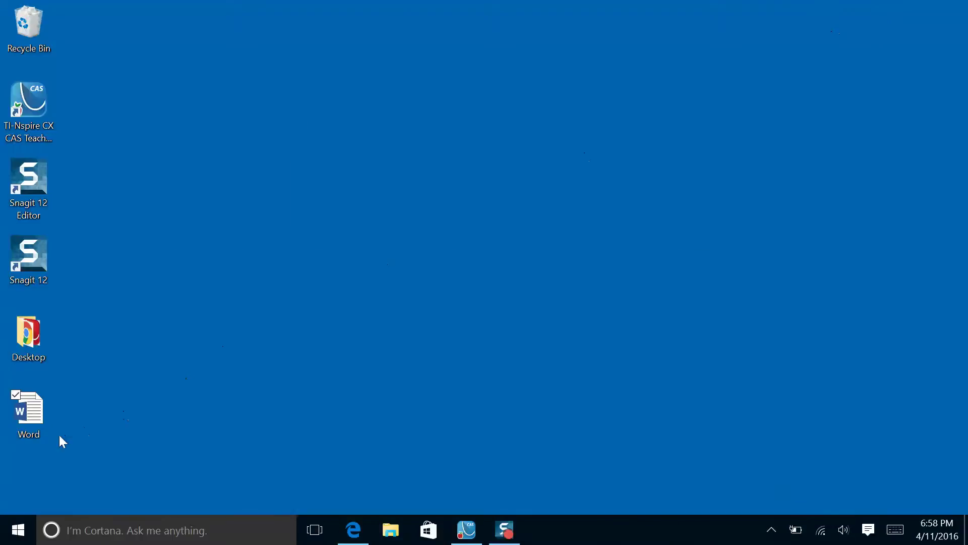
left_click(18, 528)
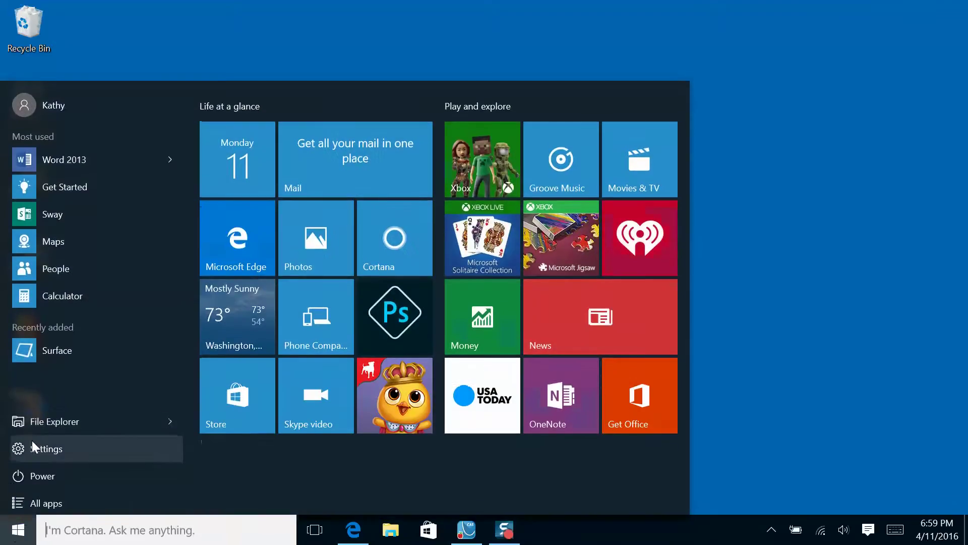
left_click(40, 426)
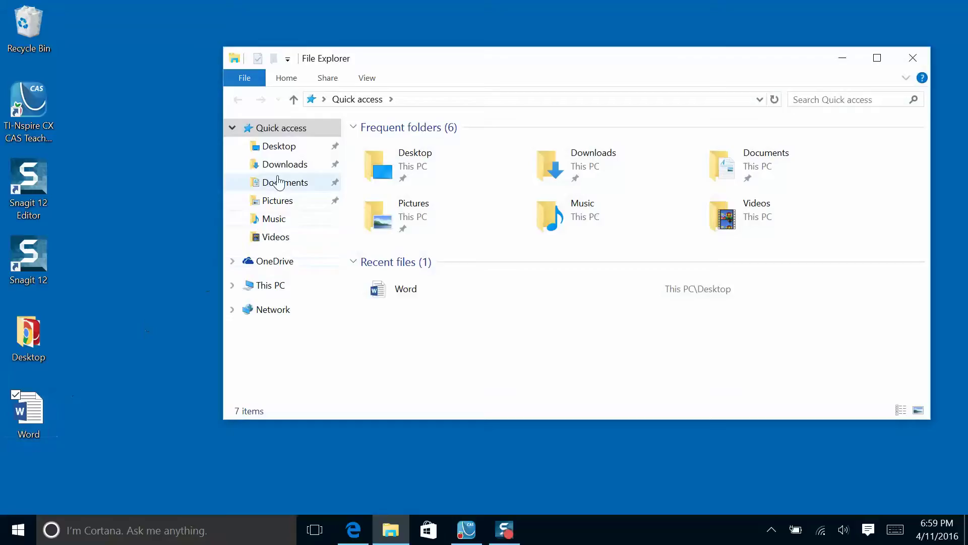
left_click(286, 165)
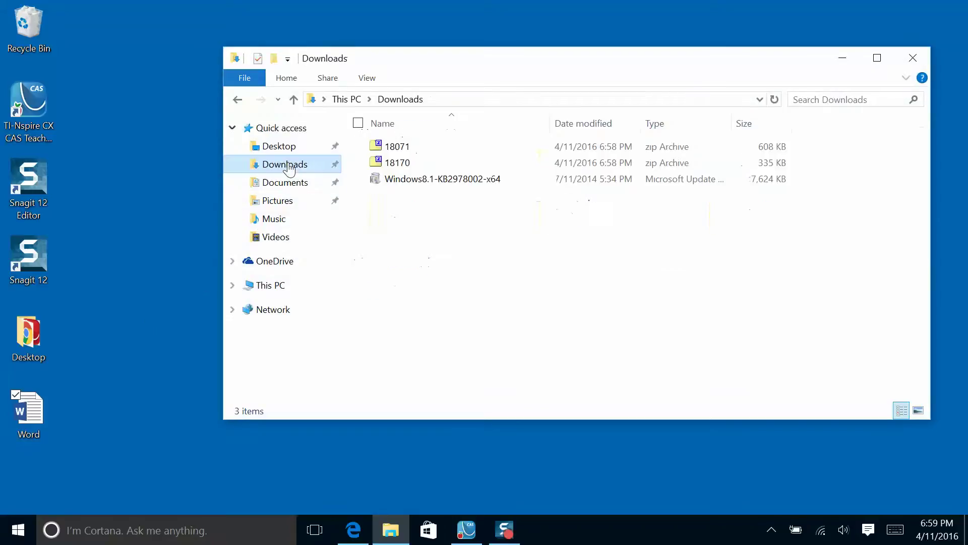
Open 18071.zip in 7-Zip and drag stopwatch_en.tns onto the desktop.
double_click(397, 146)
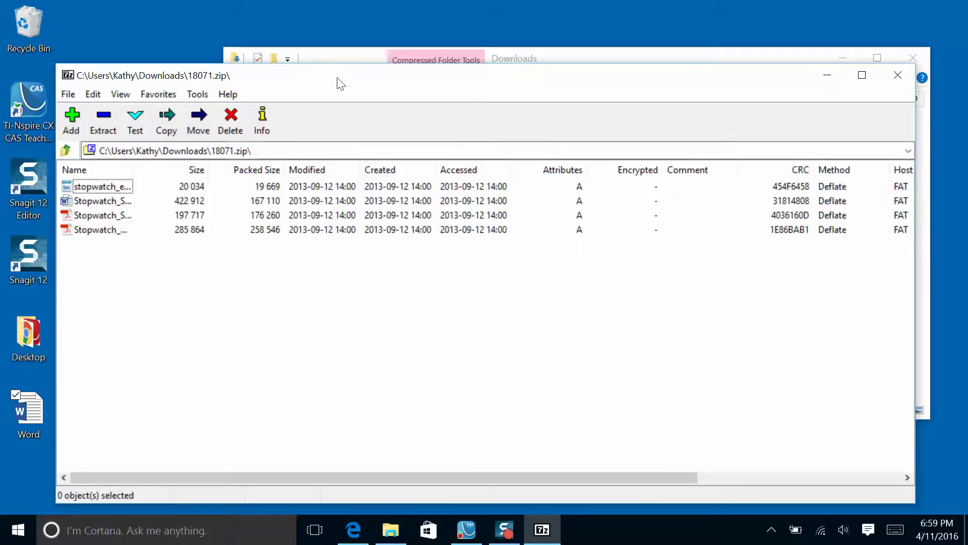
left_click_drag(341, 84, 537, 76)
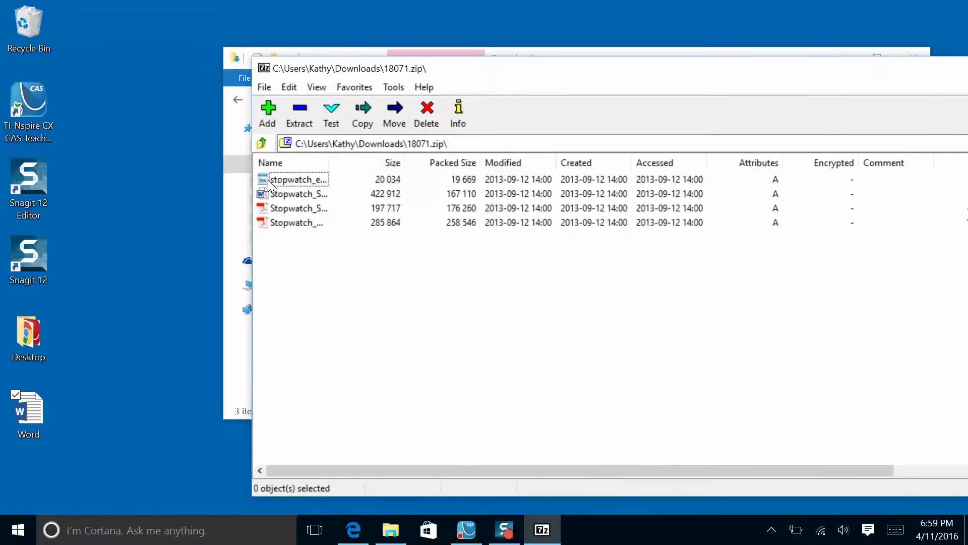
left_click_drag(270, 180, 142, 145)
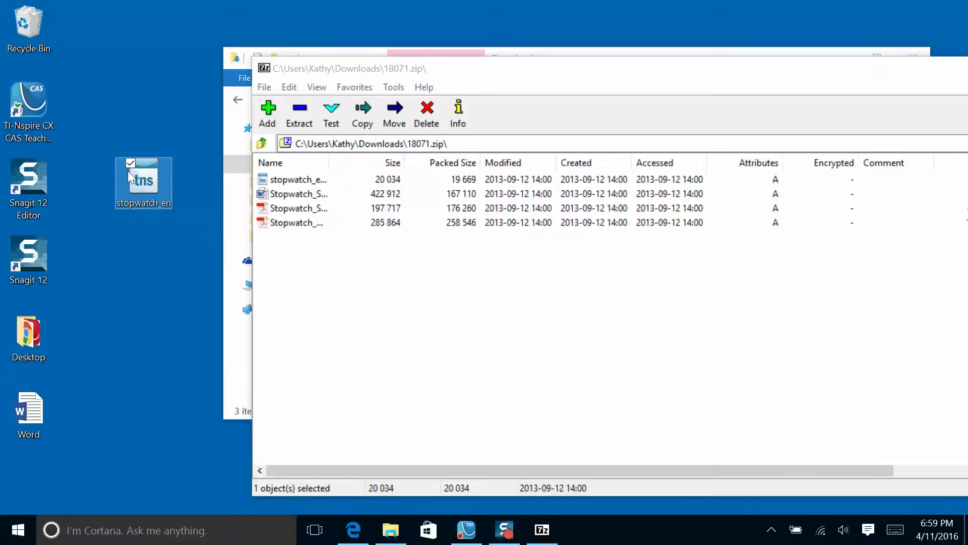
left_click(918, 83)
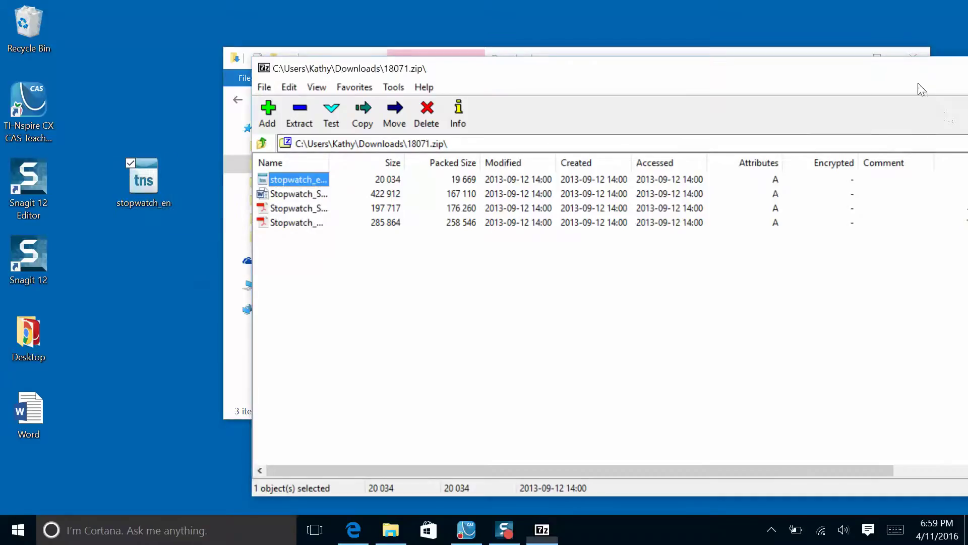
left_click_drag(830, 80, 791, 81)
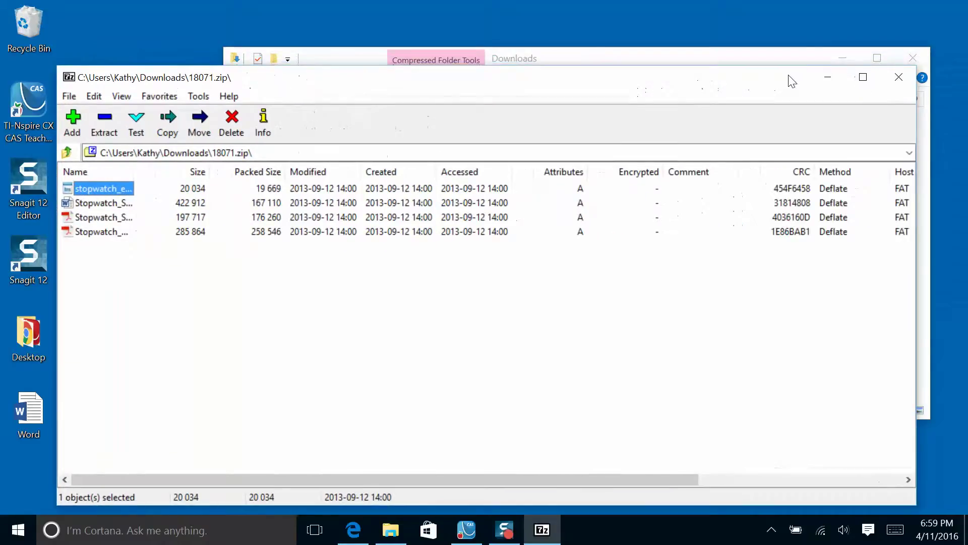
Close 18071.zip, open 18170.zip, and drag the Punnett Squares TNS file onto the desktop.
left_click(898, 77)
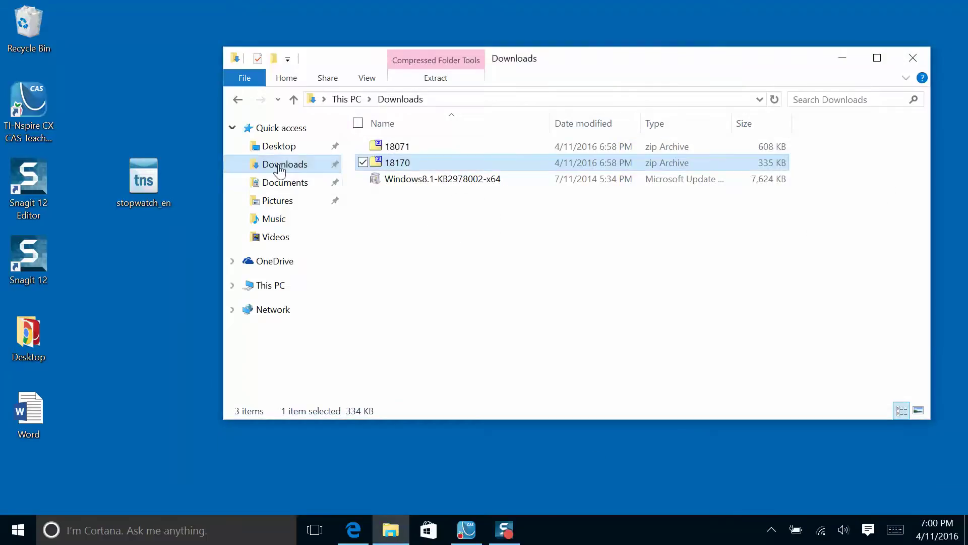
double_click(402, 162)
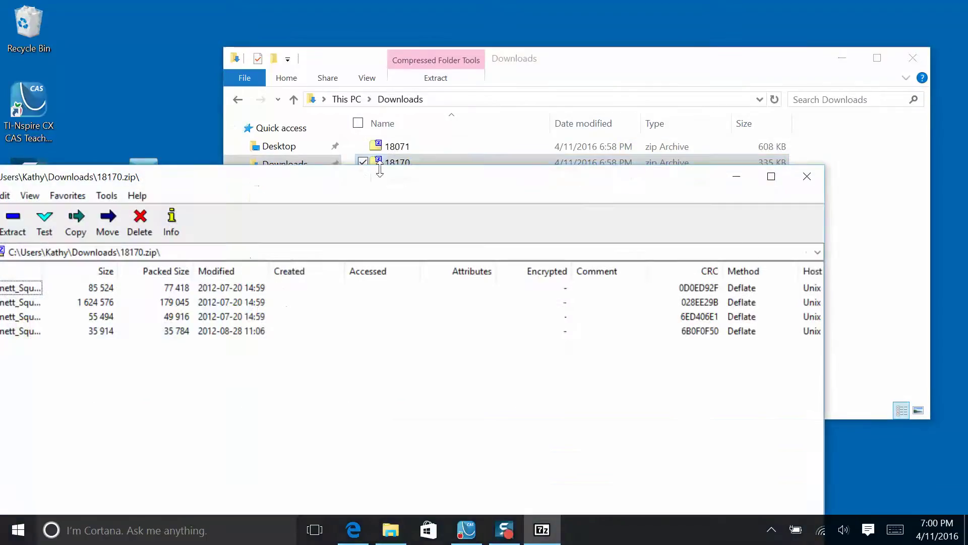
left_click_drag(330, 185, 595, 66)
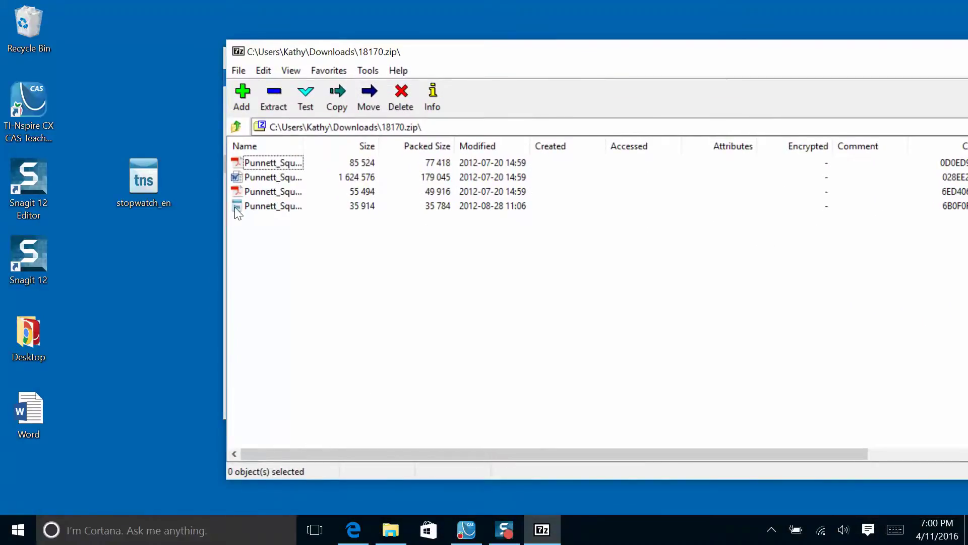
left_click_drag(240, 207, 228, 206)
left_click_drag(167, 223, 138, 235)
Close 7-Zip and minimize the Downloads window so only the desktop shows.
left_click_drag(732, 52, 430, 120)
left_click(754, 115)
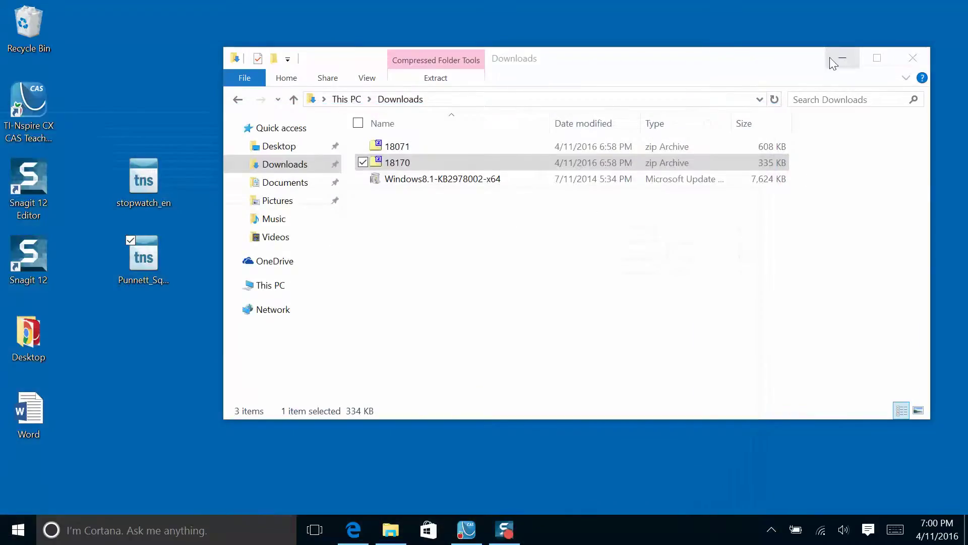
left_click(843, 57)
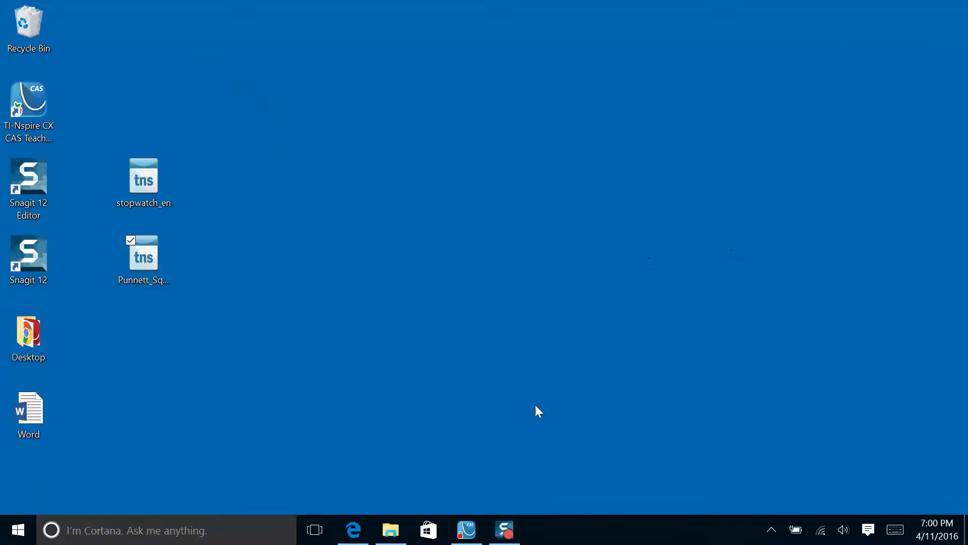
Bring up TI-Nspire Teacher Software and show the Desktop's Punnett_Squares.tns and stopwatch_en.tns files.
left_click(470, 531)
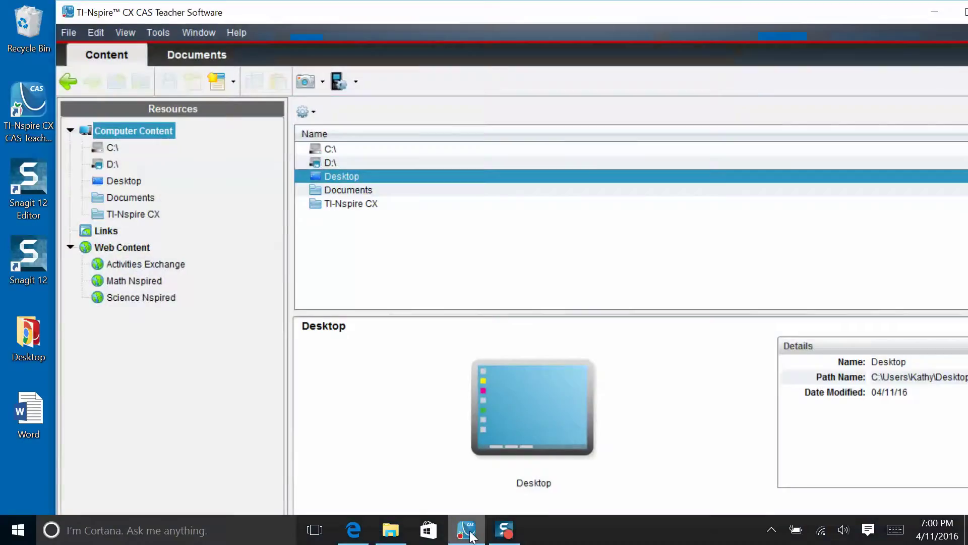
left_click_drag(618, 10, 590, 11)
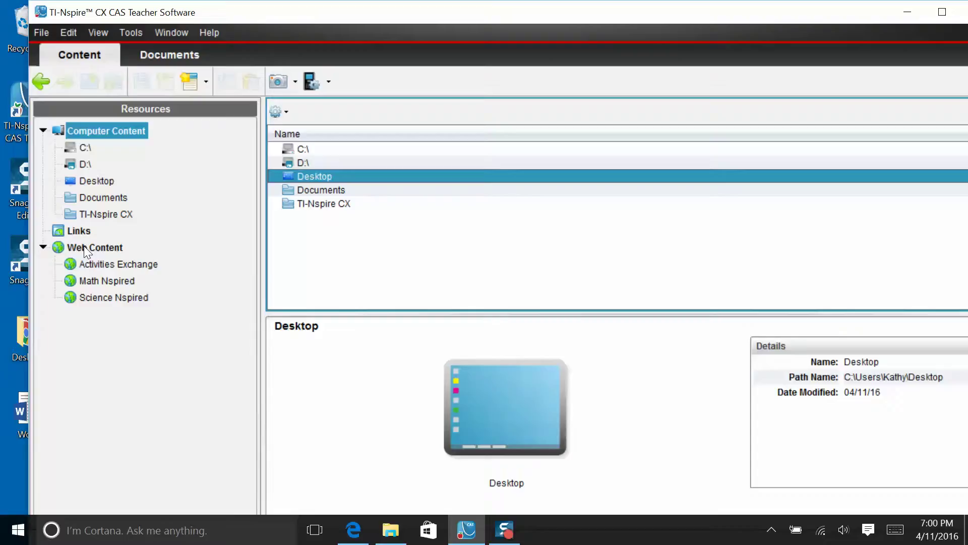
left_click(89, 181)
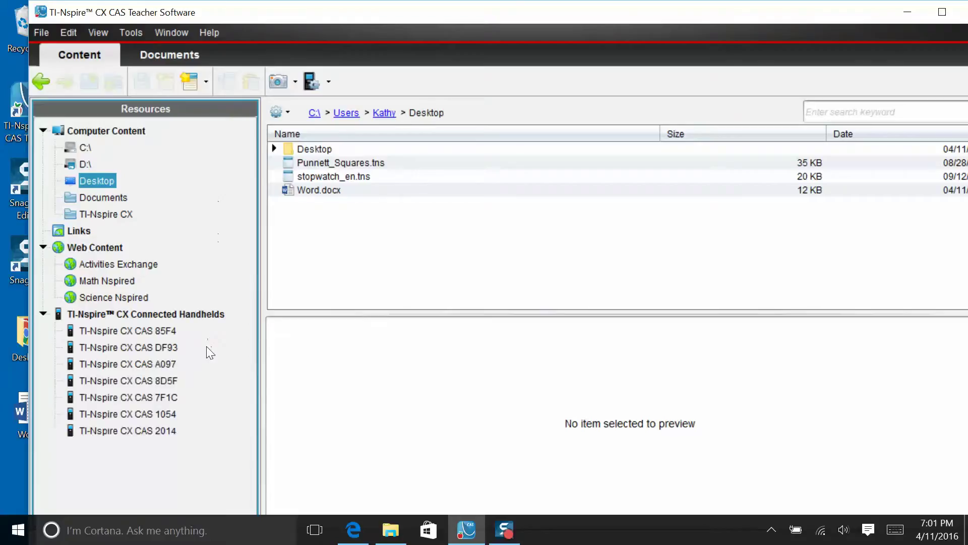
Nudge the window up and open the eighth connected handheld's folders and files.
left_click_drag(434, 12, 433, 0)
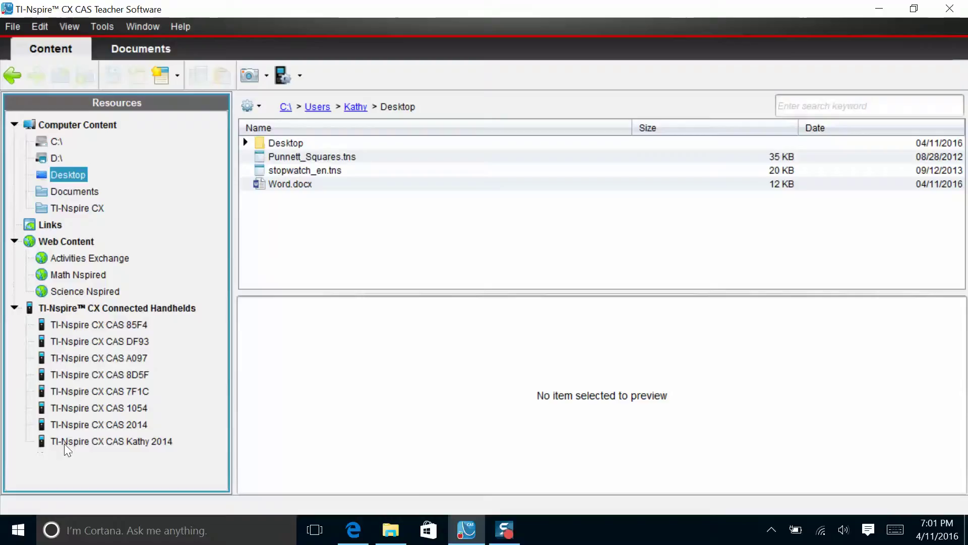
left_click(132, 439)
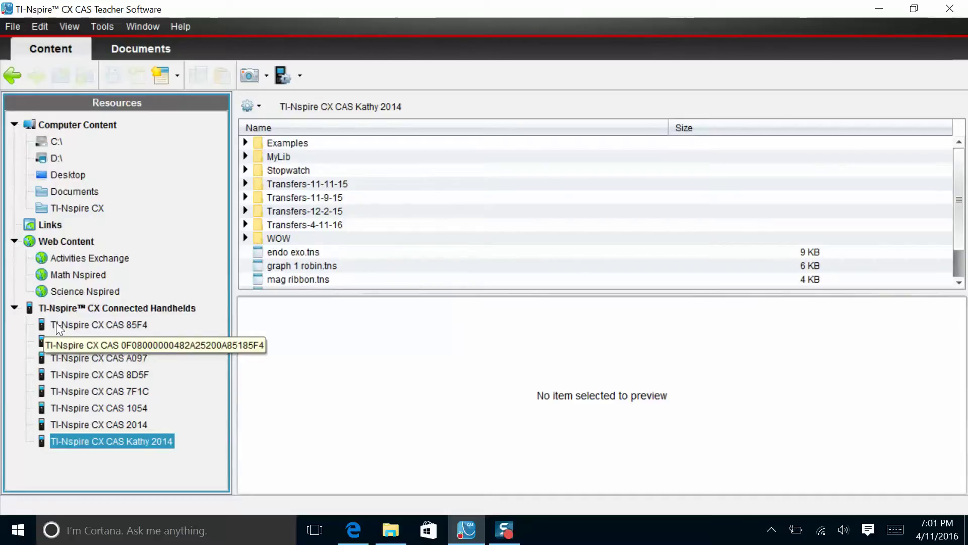
Make handheld TI-Nspire CX CAS 85F4 identify itself, then reopen its context menu.
right_click(96, 324)
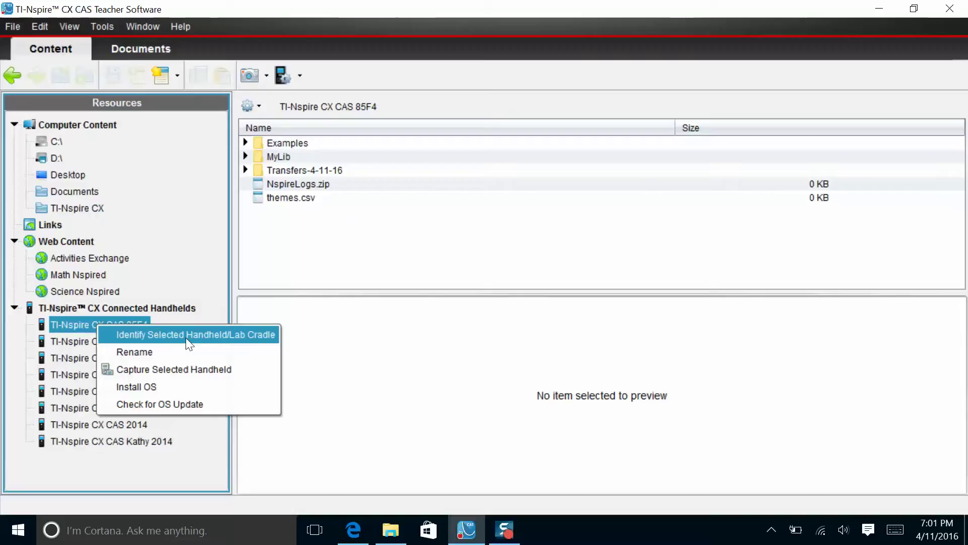
left_click(162, 332)
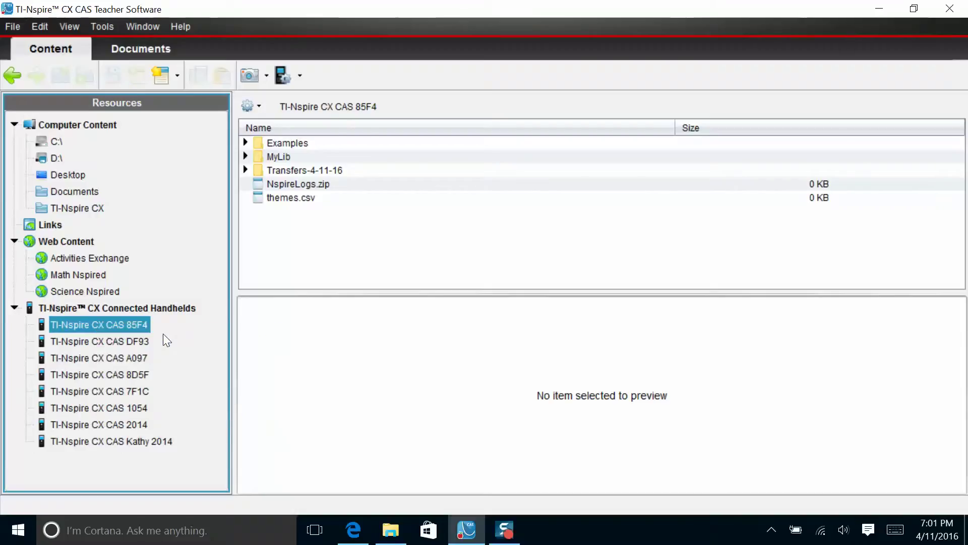
right_click(134, 329)
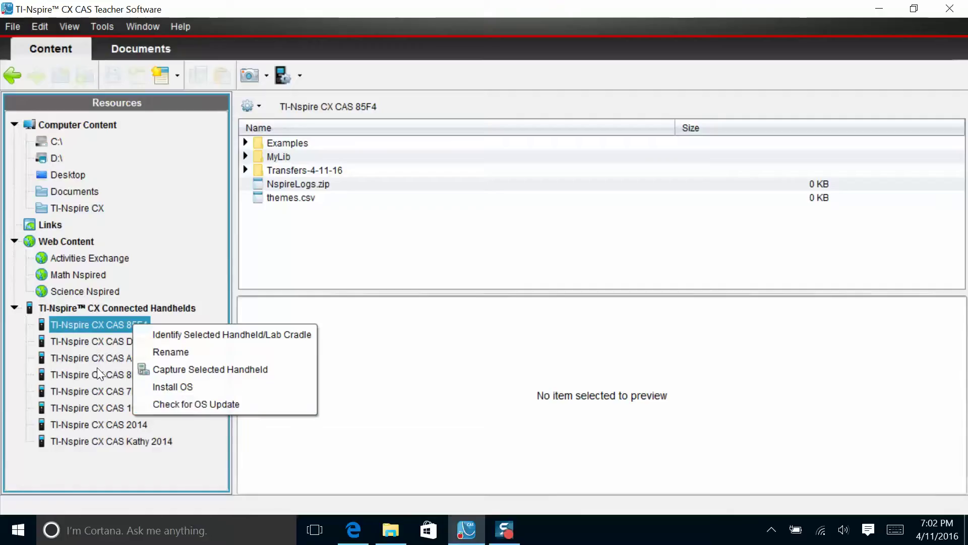
Queue stopwatch_en.tns from the Desktop for transfer to all connected handhelds.
left_click(285, 241)
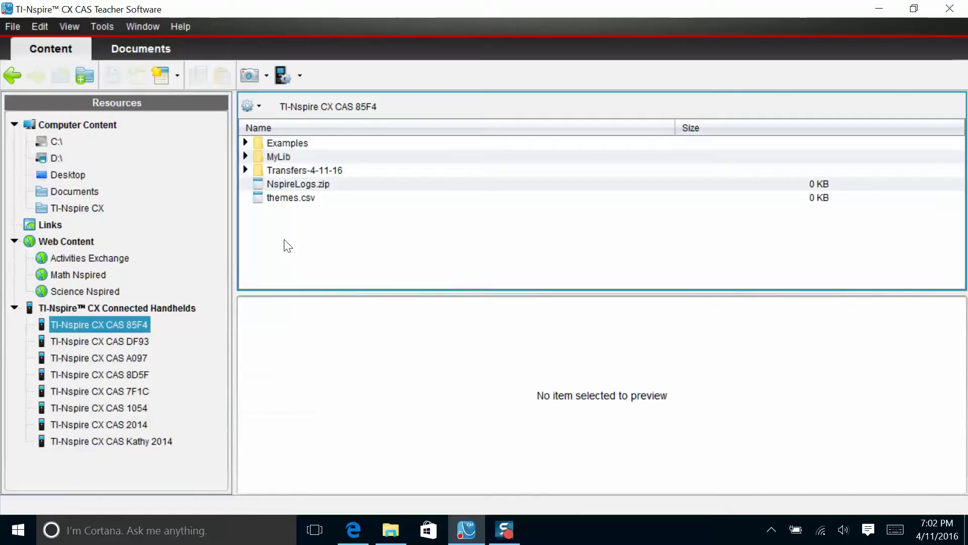
left_click(54, 174)
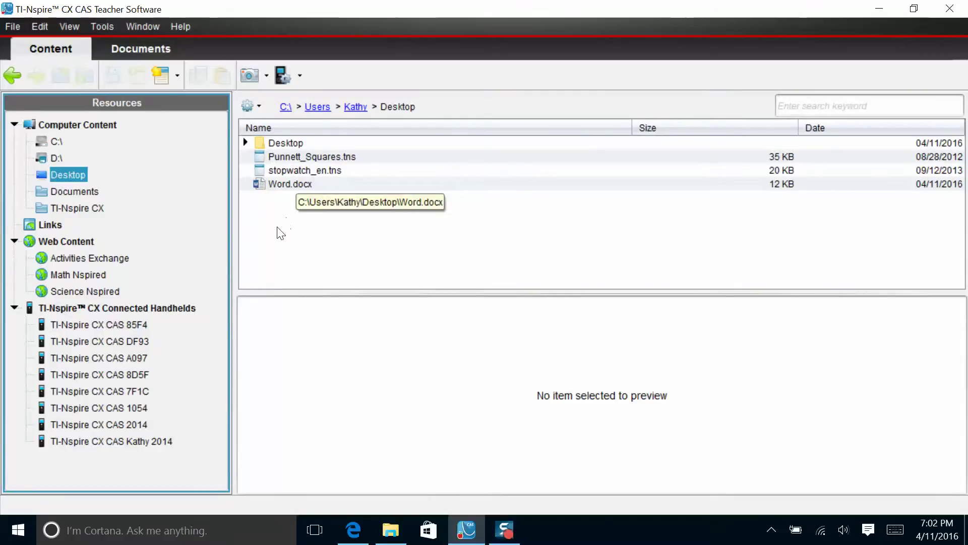
left_click(276, 171)
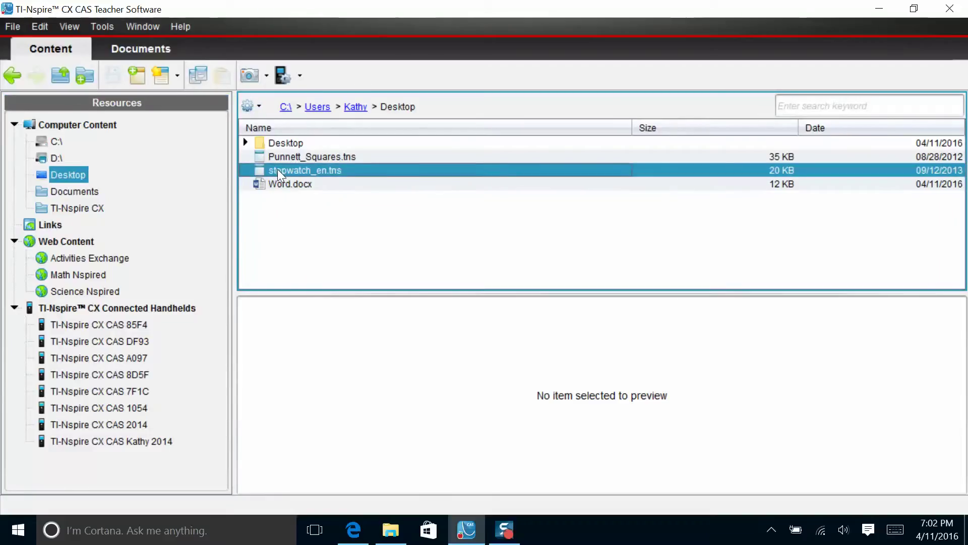
left_click_drag(278, 168, 77, 307)
left_click_drag(77, 307, 77, 307)
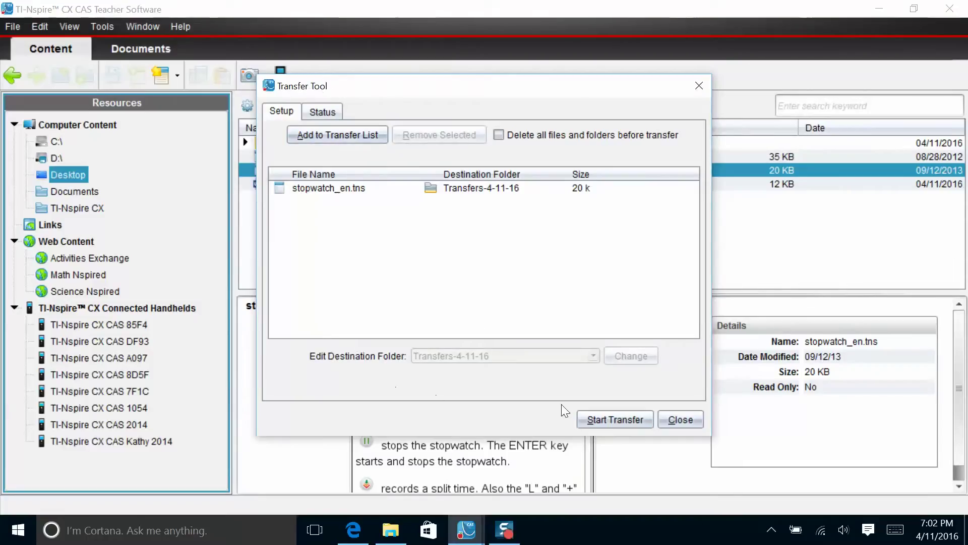
Run the stopwatch_en.tns transfer until 8 of 8 handhelds receive it, then stop it.
left_click(627, 419)
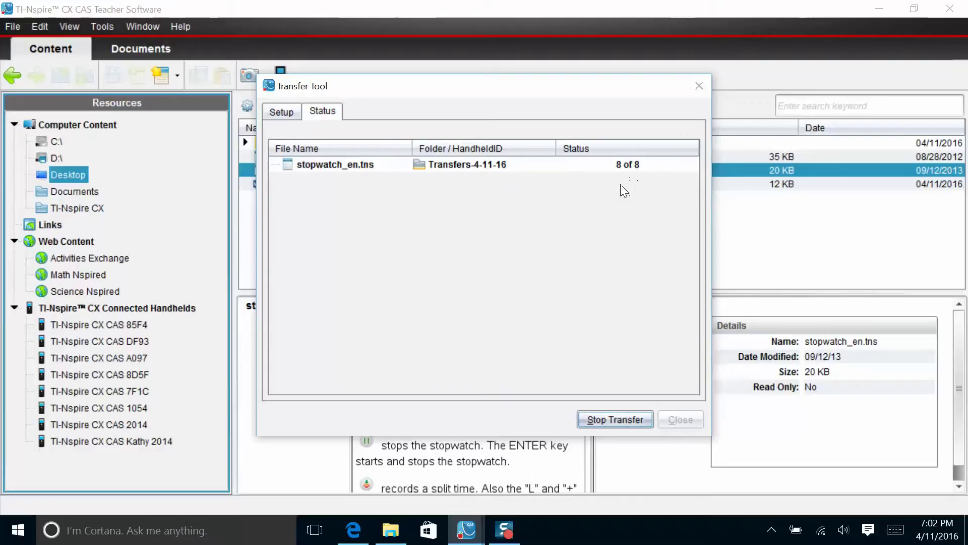
left_click(612, 419)
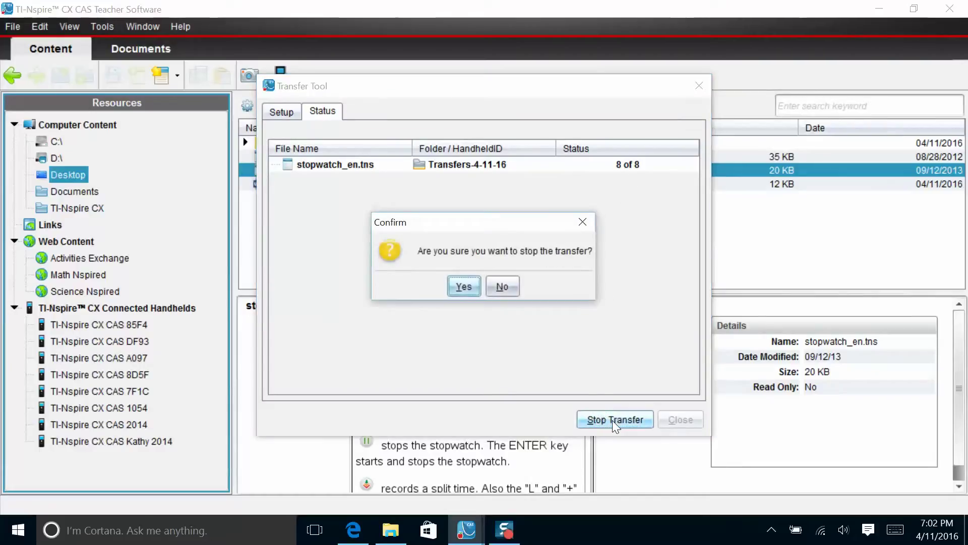
left_click(463, 287)
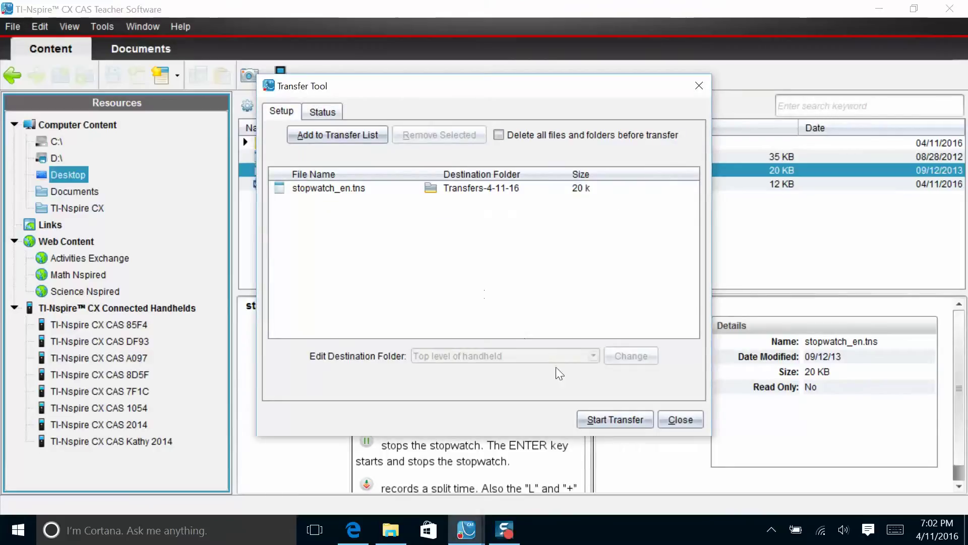
Reopen the Transfer Tool and add Punnett_Squares.tns to the transfer list.
left_click(681, 420)
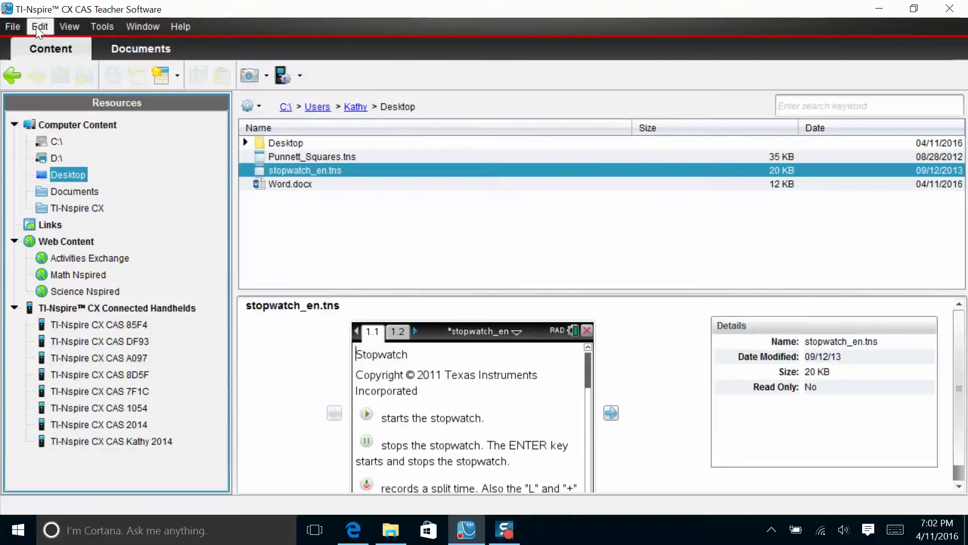
left_click(101, 28)
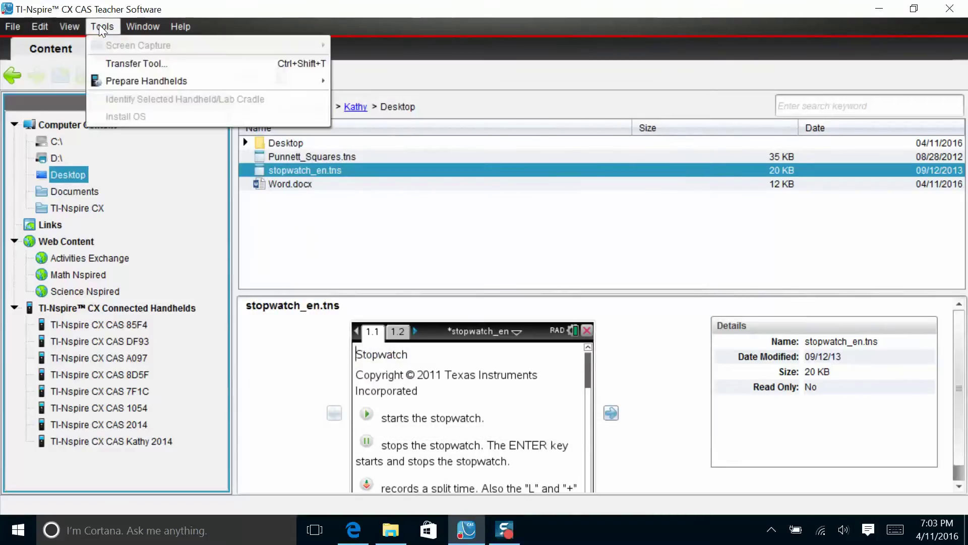
left_click(115, 64)
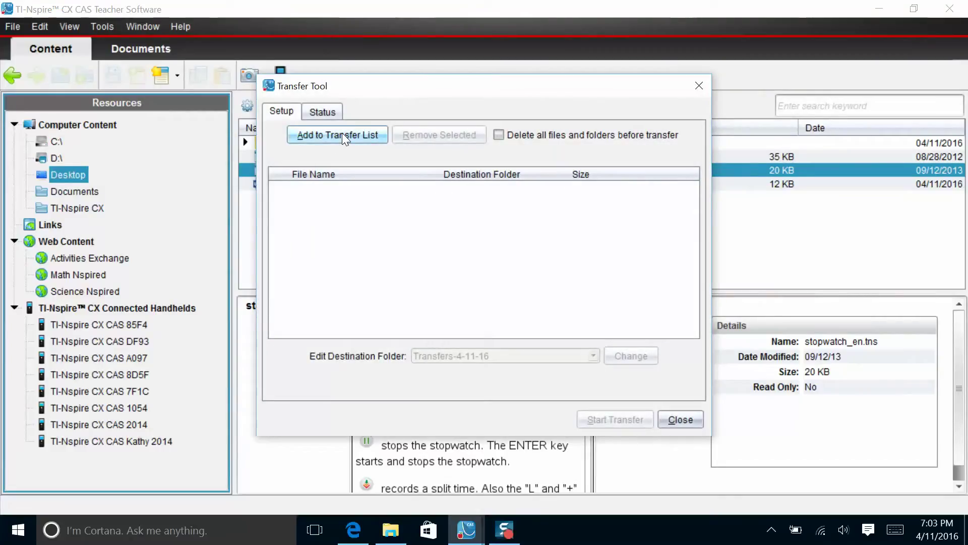
left_click(342, 132)
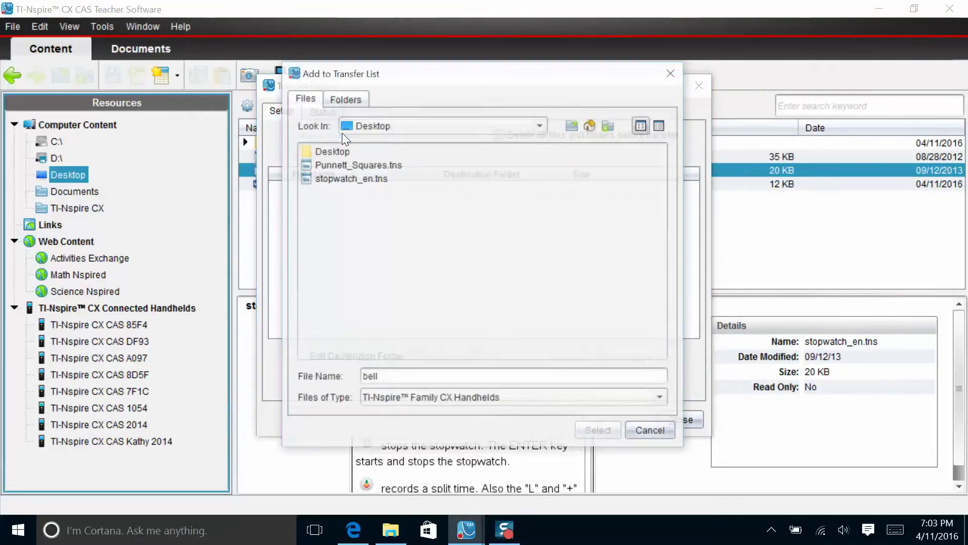
left_click(326, 165)
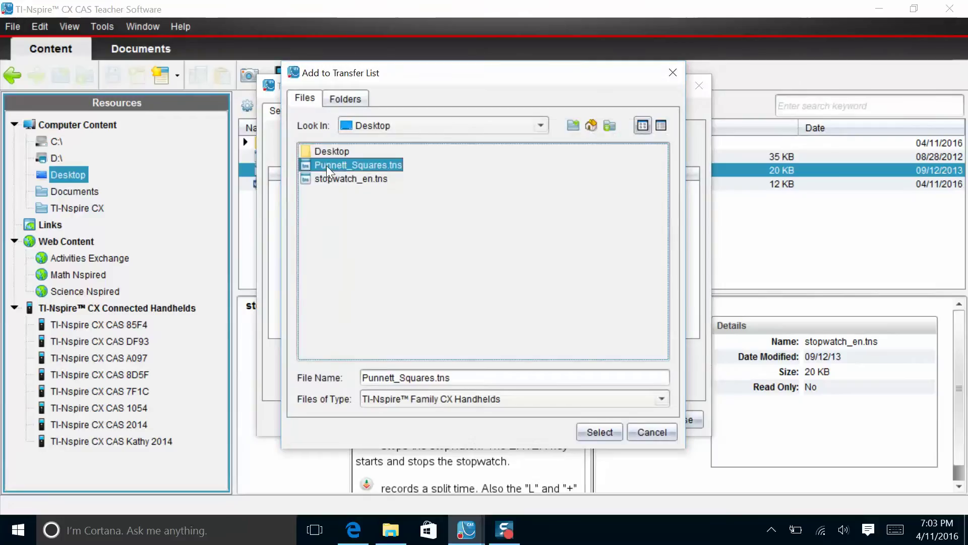
left_click(602, 432)
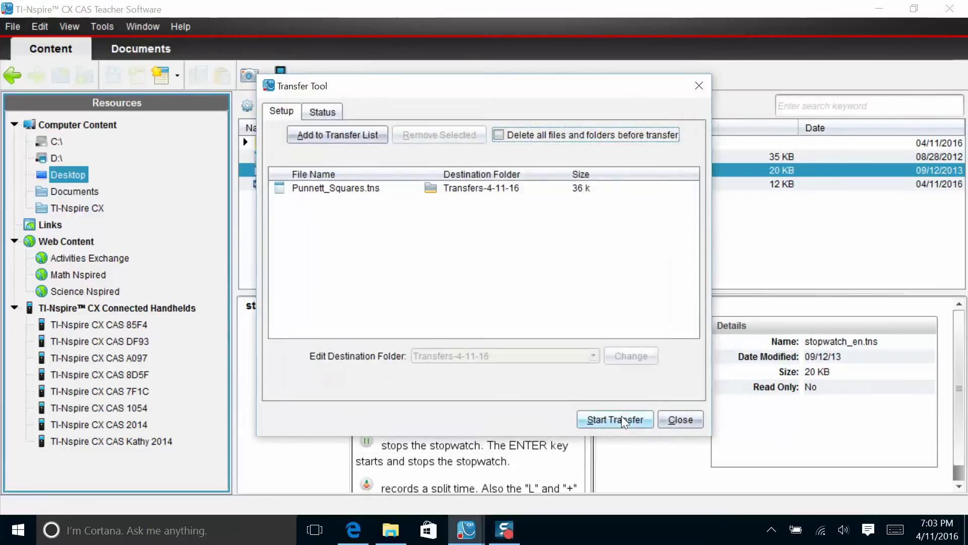
Send Punnett_Squares.tns to all 8 handhelds, then stop the transfer.
left_click(622, 418)
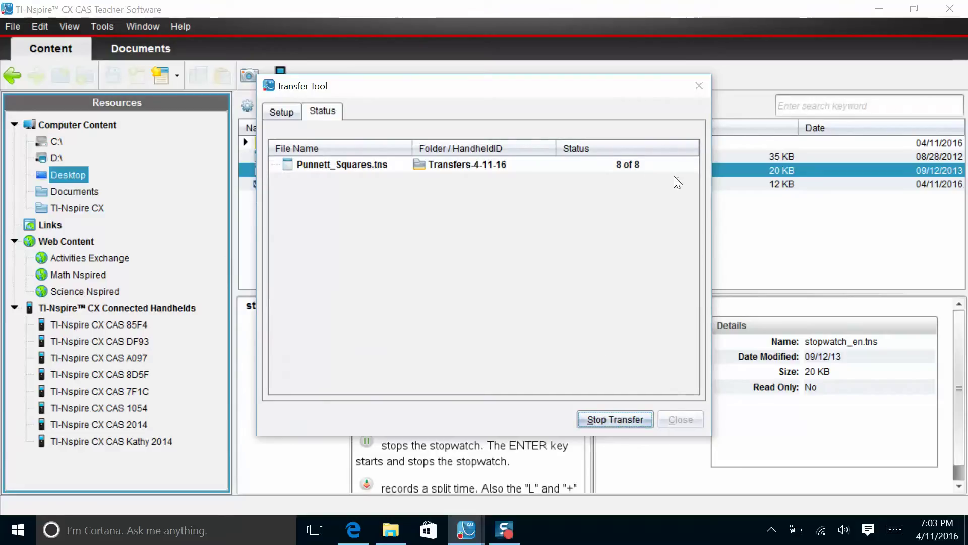
left_click(617, 421)
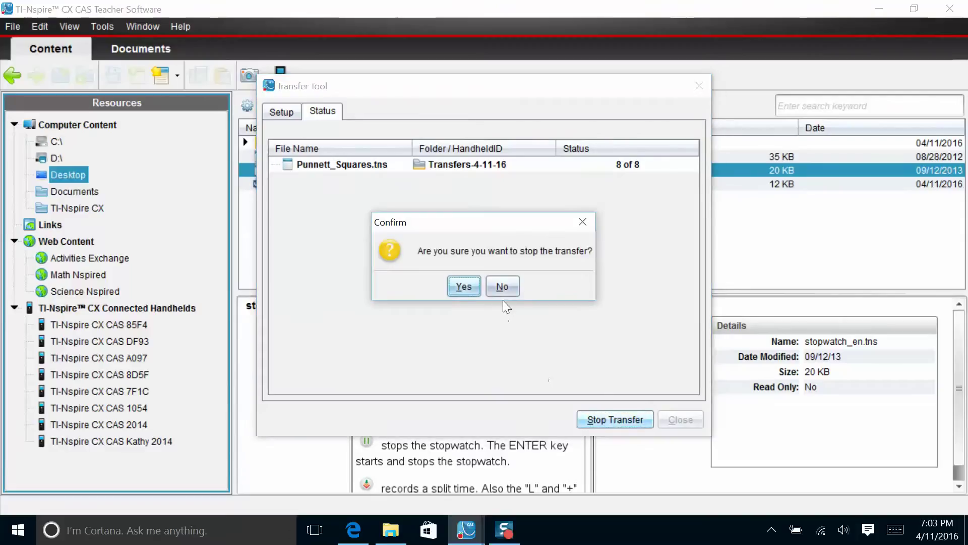
left_click(462, 287)
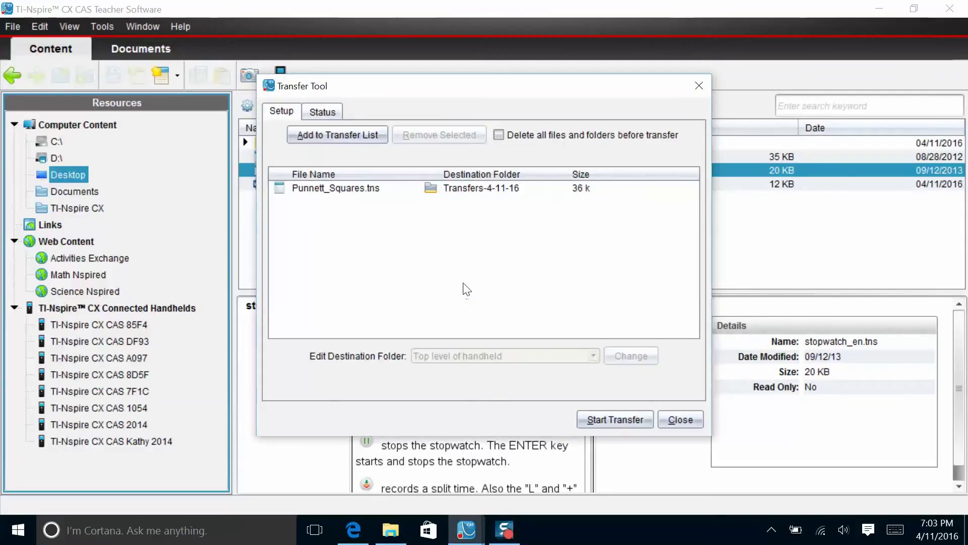
Inspect handheld 85F4's Transfers-4-11-16 folder for both files, then return to its top level.
left_click(689, 422)
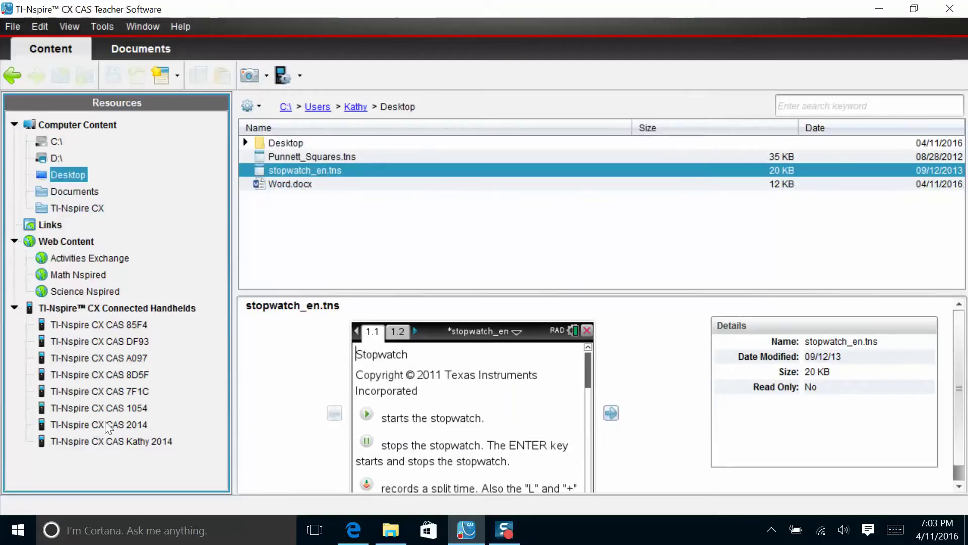
left_click(84, 325)
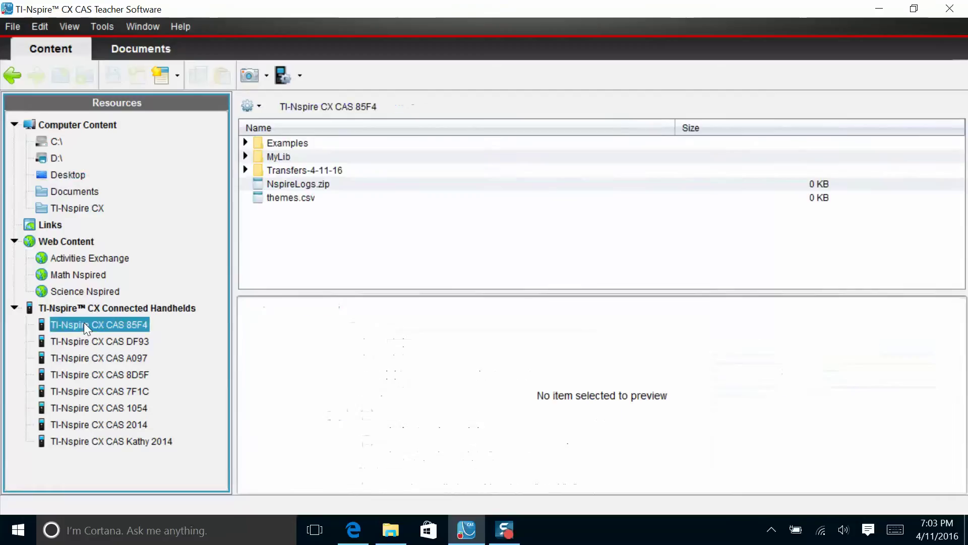
left_click(303, 171)
double_click(303, 170)
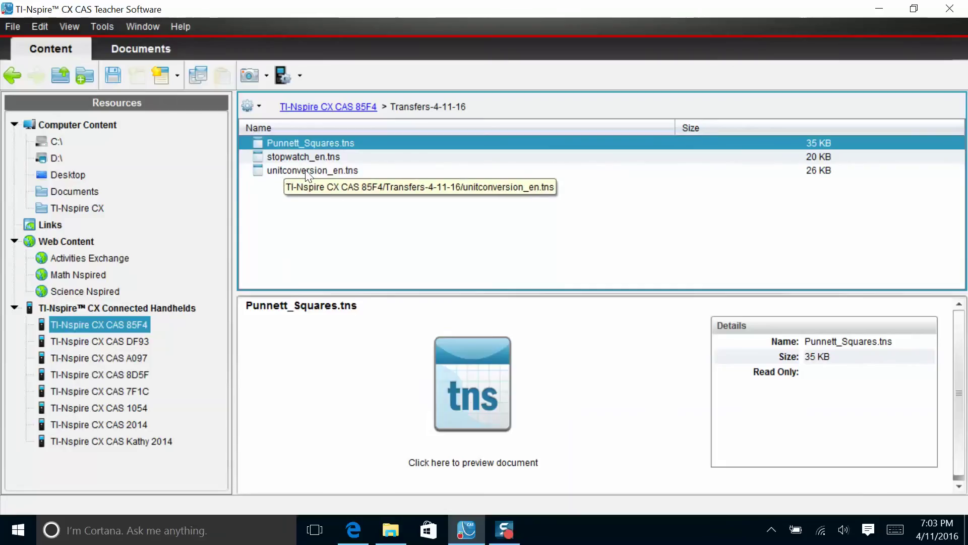
left_click(325, 107)
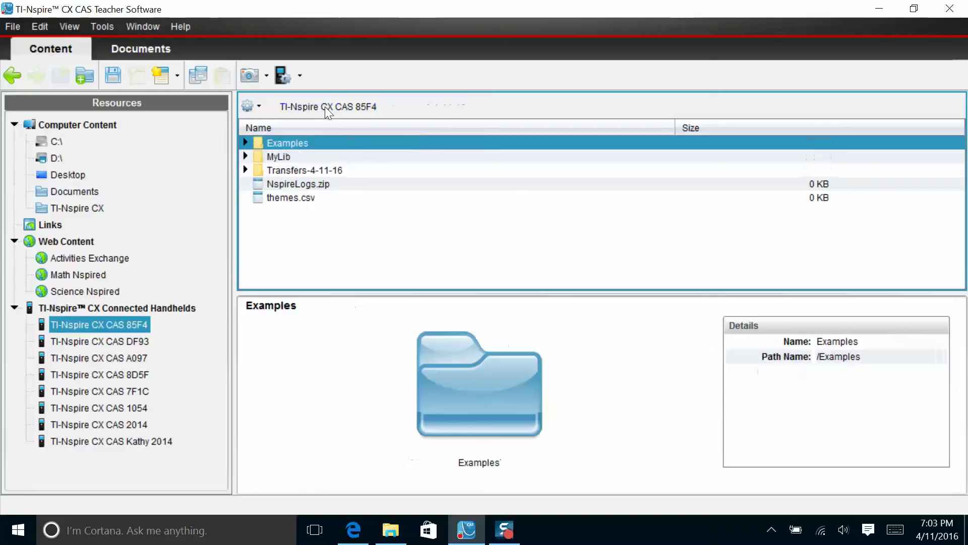
Rename handheld 85F4's Transfers-4-11-16 folder to 'Tools' and open it.
right_click(291, 169)
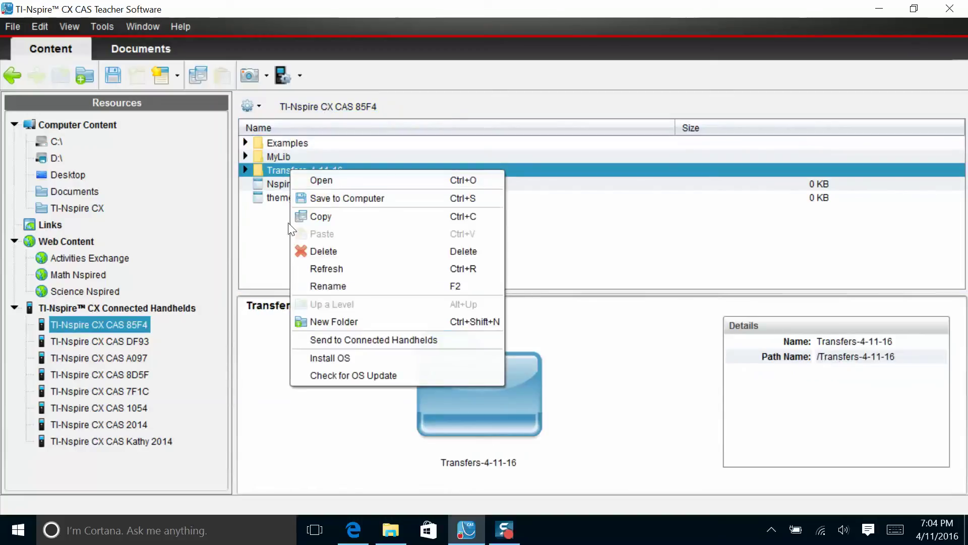
left_click(319, 285)
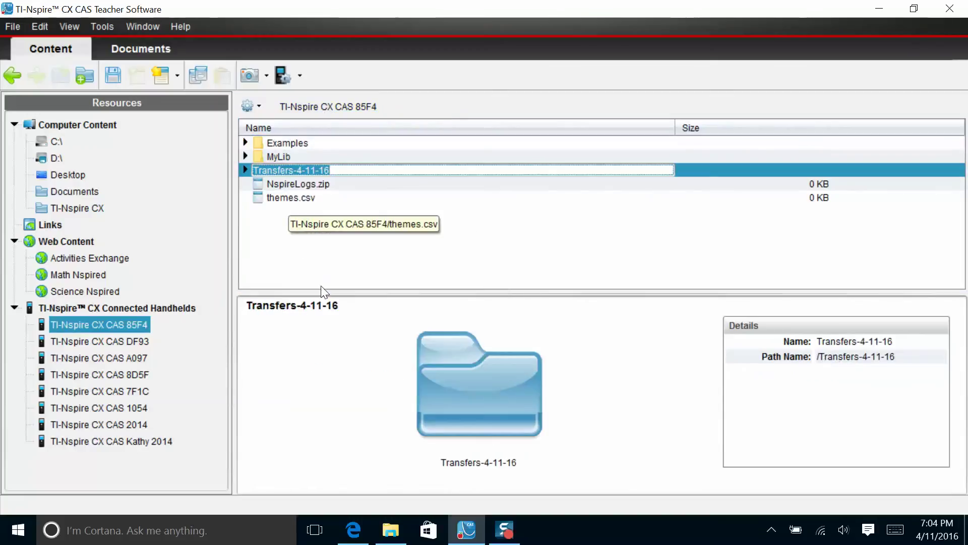
type("Tools")
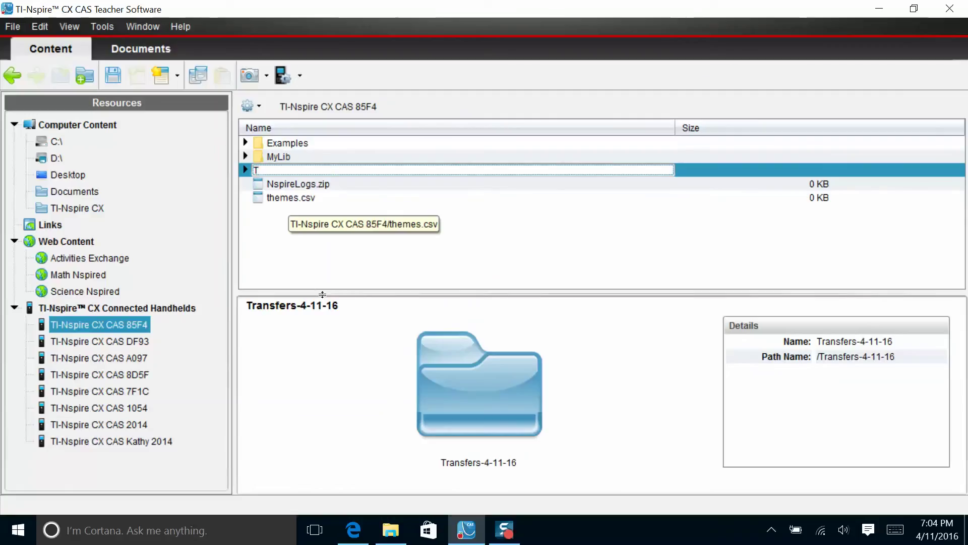
left_click(303, 257)
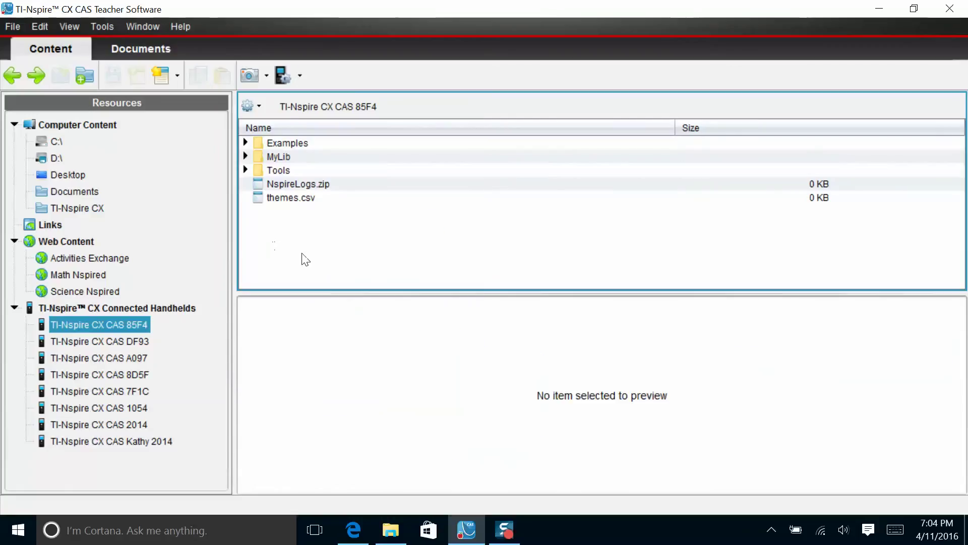
double_click(283, 169)
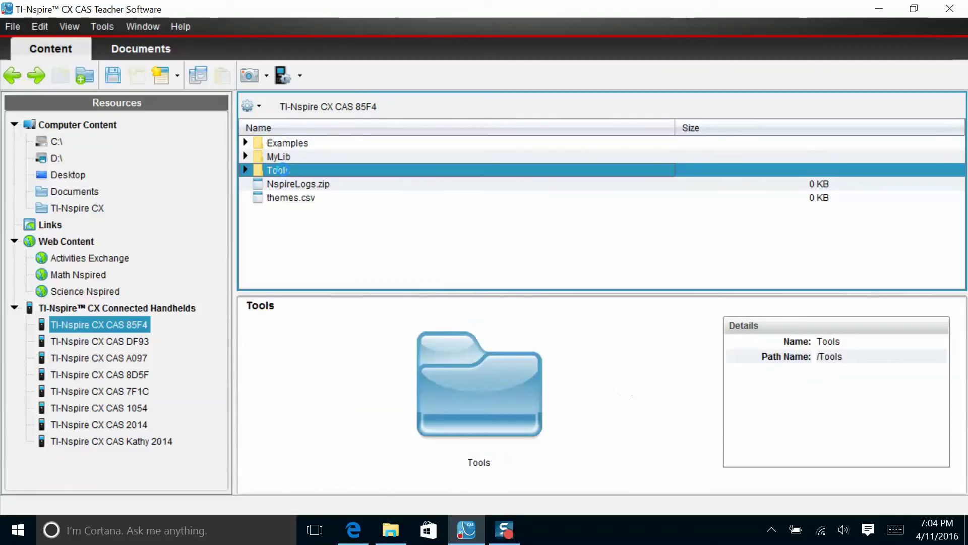